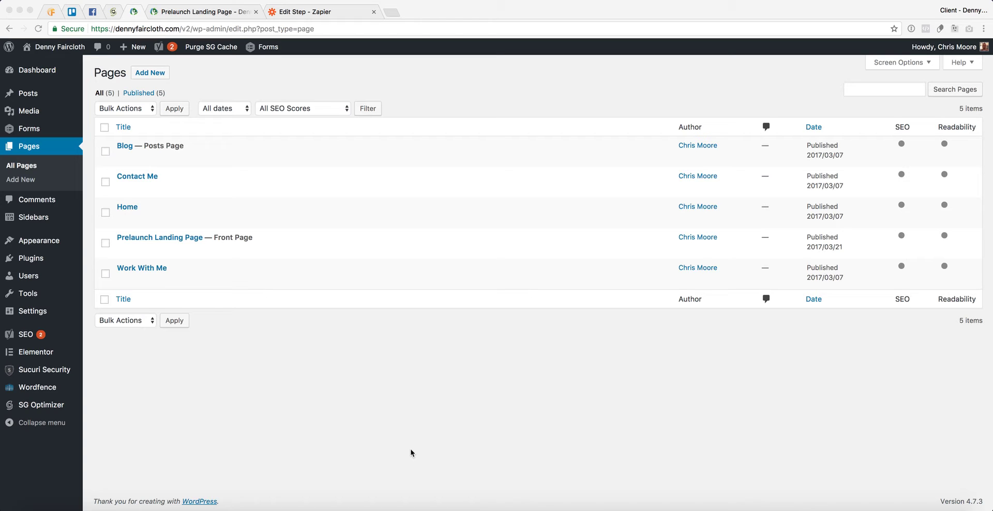
- Open the Prelaunch Landing Page from the WordPress Pages list
left_click(289, 247)
- Open the page in Elementor, select the signup form and review its Emails & Options settings
left_click(258, 250)
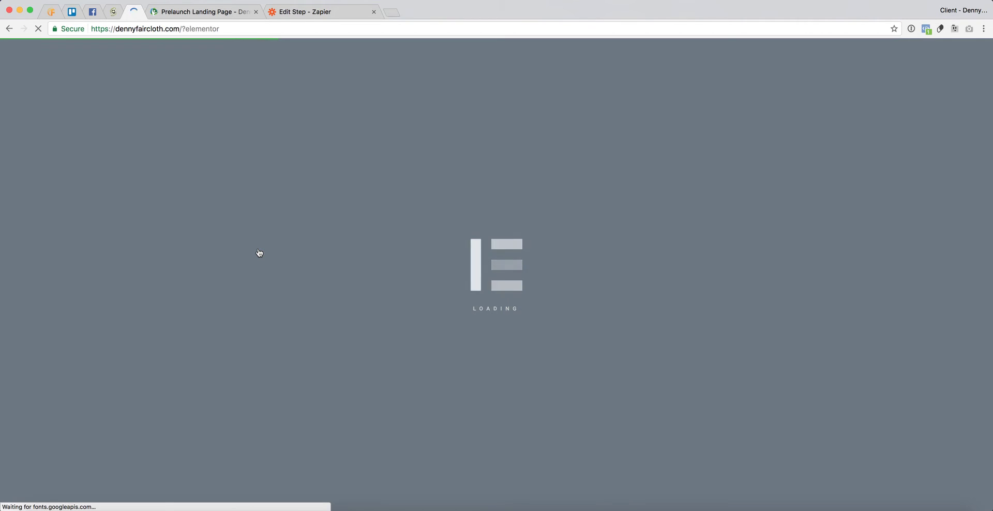
scroll(328, 381, "down", 3)
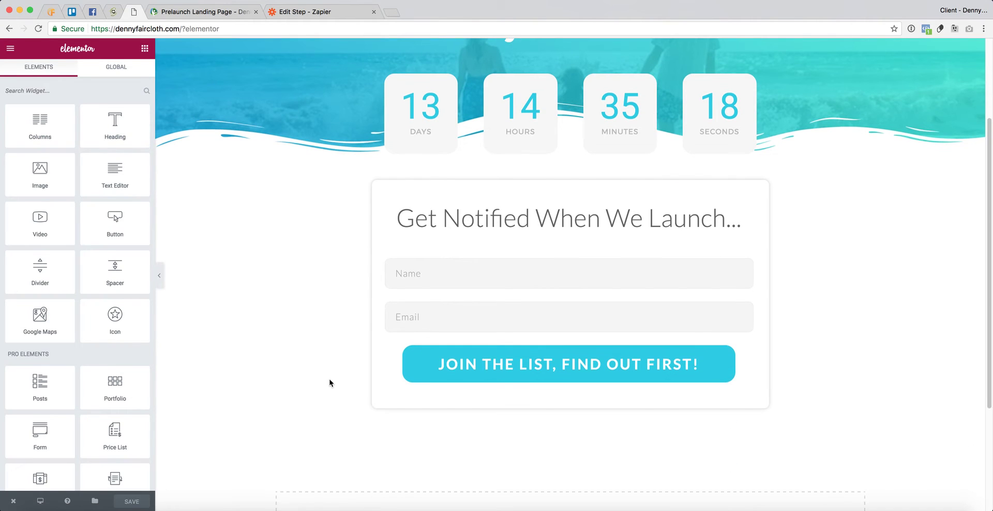
left_click(455, 278)
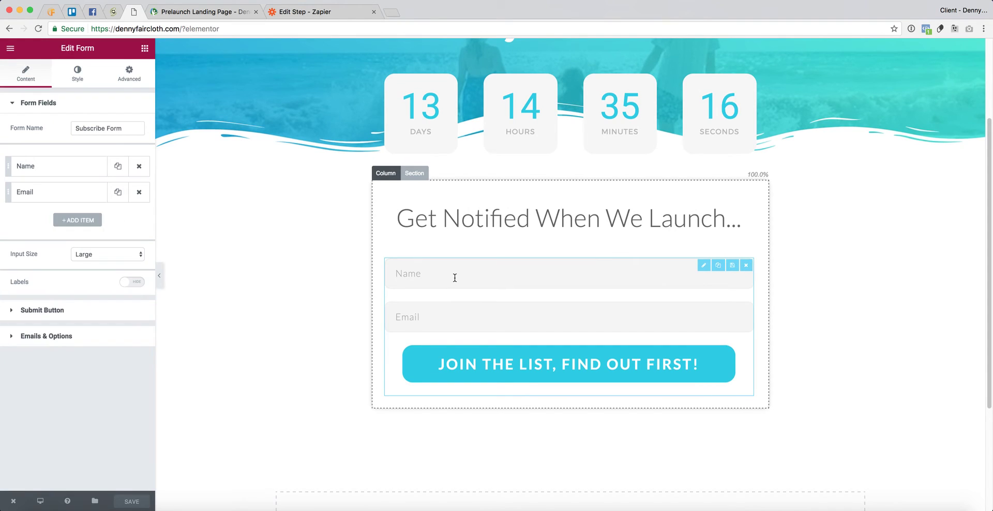
left_click(56, 337)
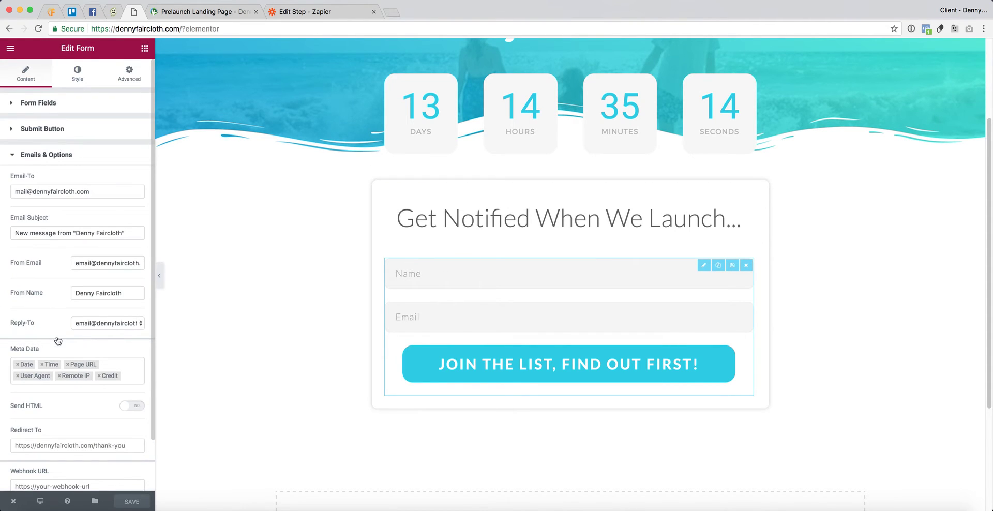
scroll(72, 414, "down", 3)
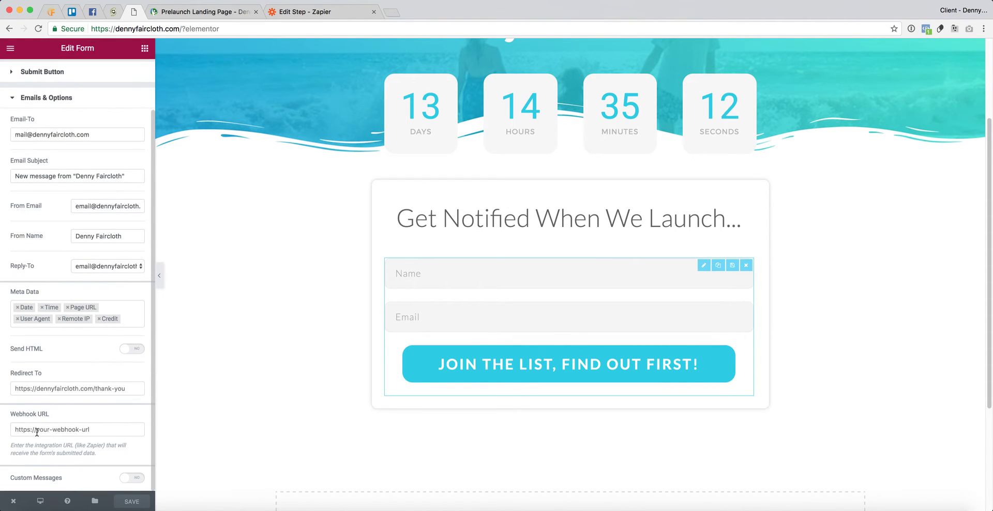
left_click(98, 388)
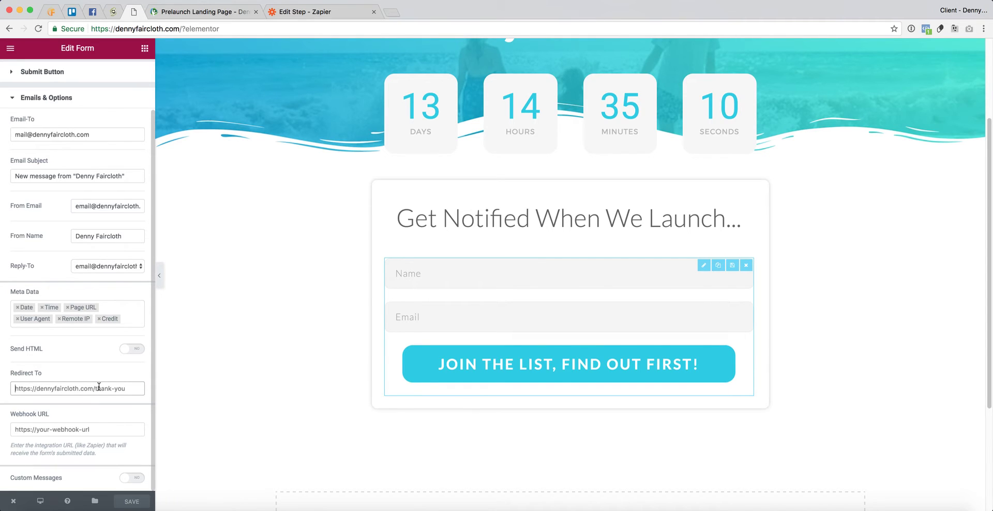
left_click(117, 266)
left_click(110, 265)
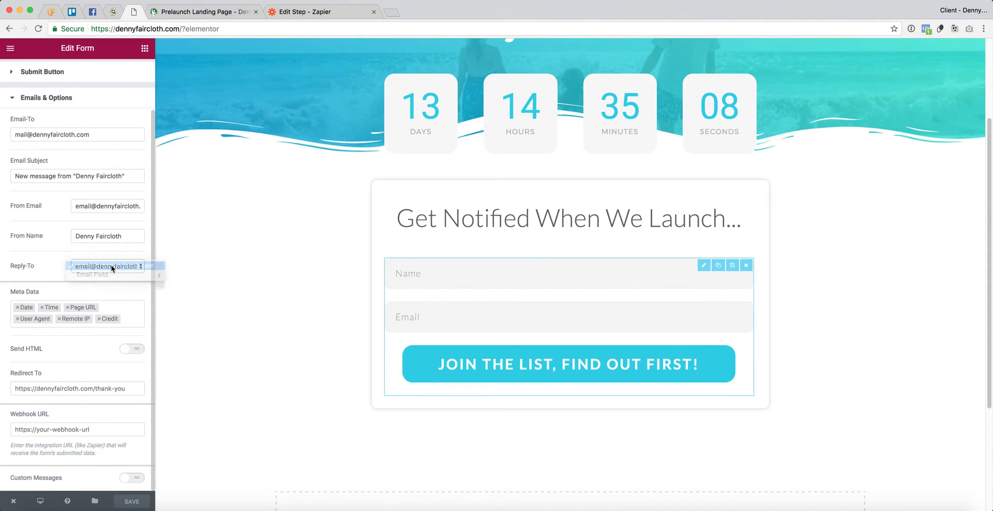
- Empty the From Name and From Email fields, leaving subject and recipient address unchanged
triple_click(92, 239)
key("BackSpace")
triple_click(98, 206)
key("BackSpace")
triple_click(98, 177)
left_click(42, 205)
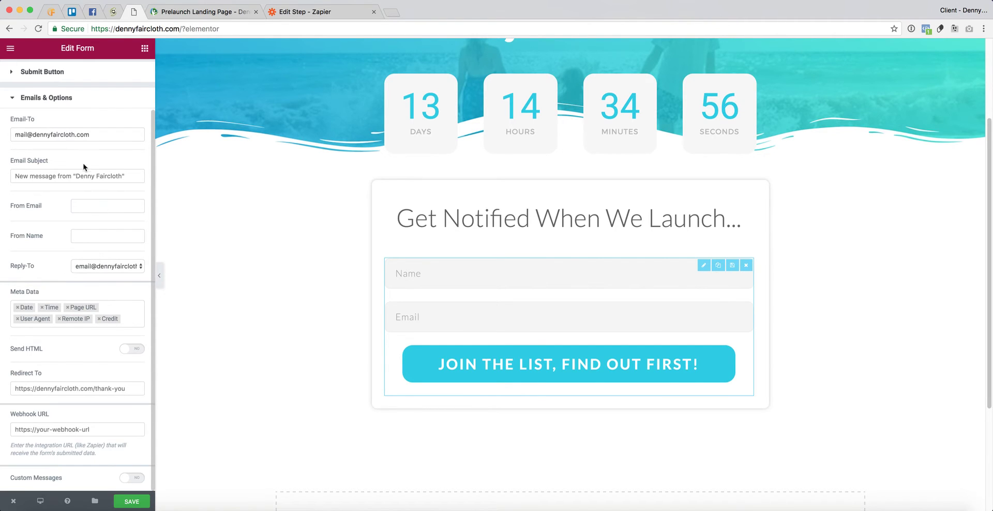
triple_click(61, 135)
left_click(61, 136)
left_click(39, 237)
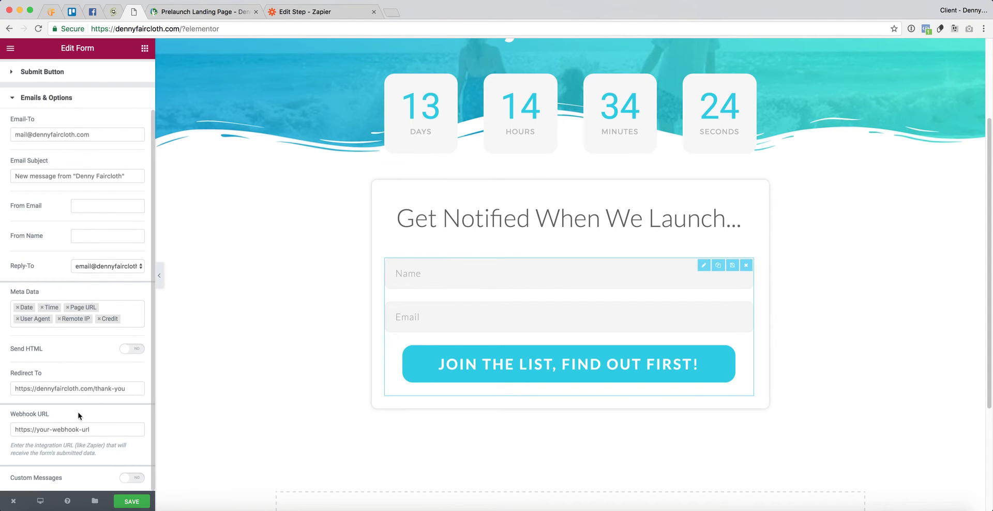
left_click(21, 429)
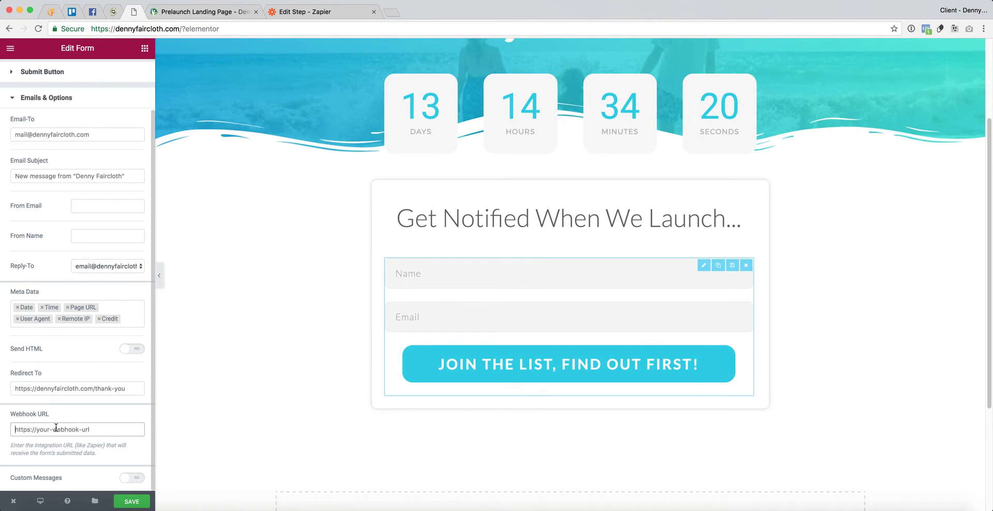
- Choose Webhooks by Zapier with Catch Hook as the trigger and copy the generated webhook URL
left_click(318, 17)
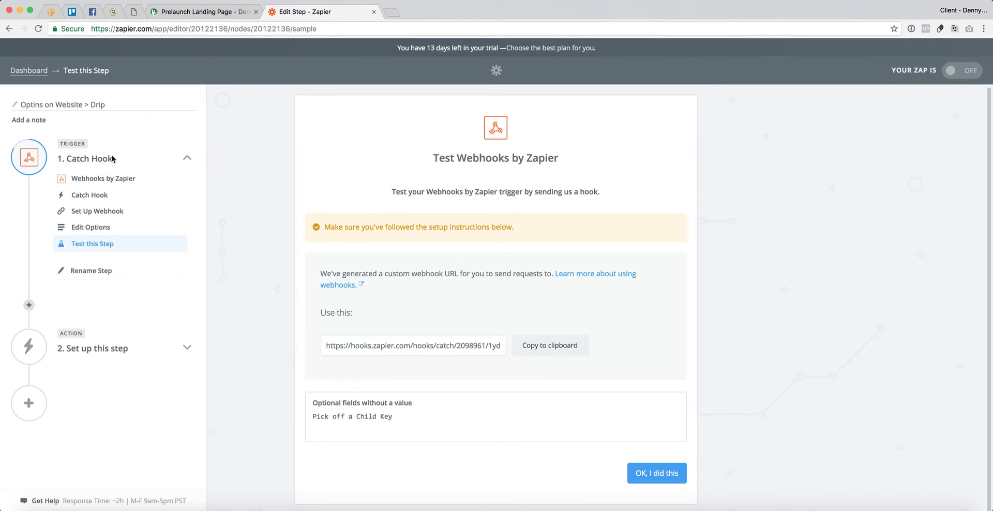
left_click(103, 179)
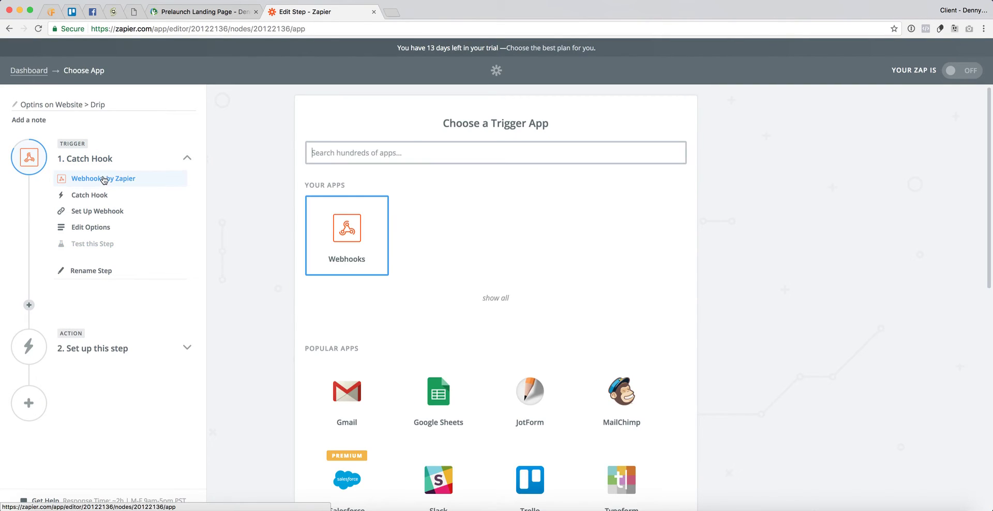
type("web")
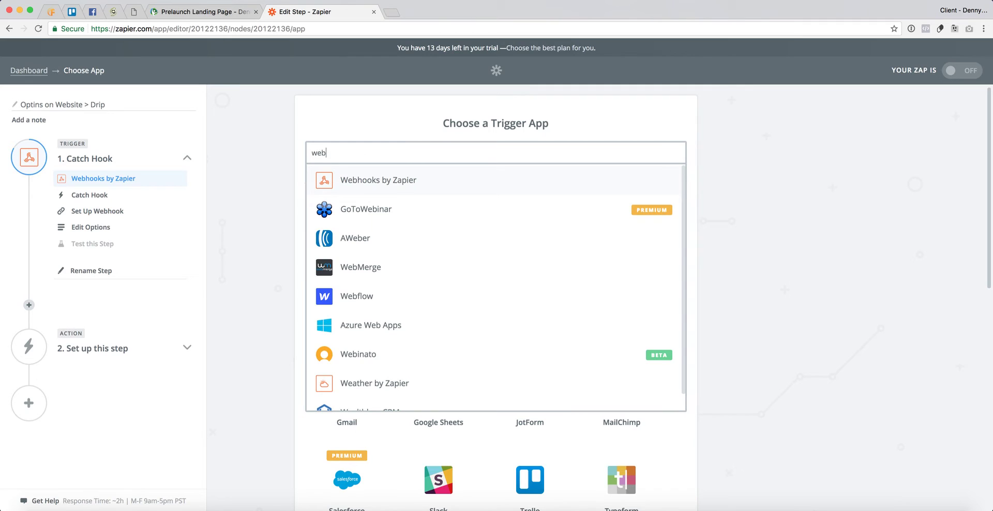
left_click(357, 188)
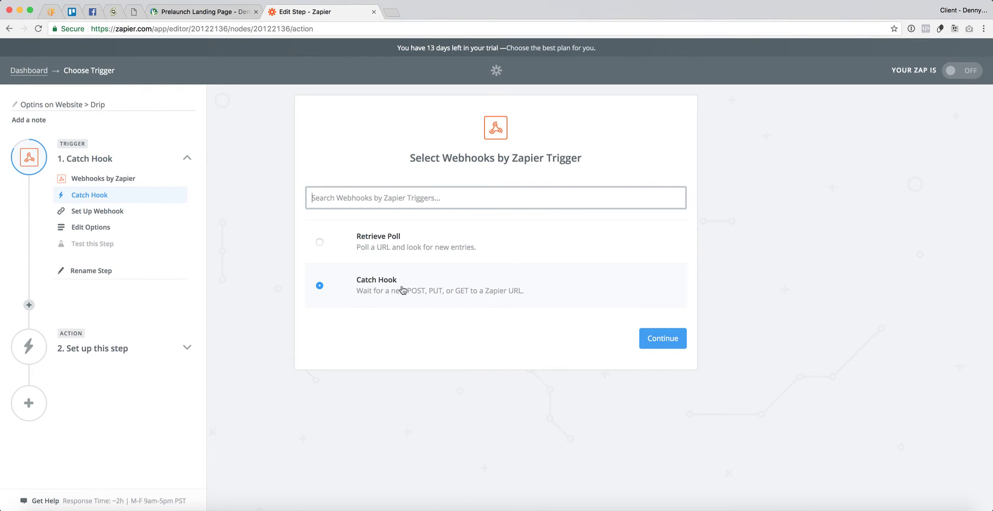
left_click(673, 344)
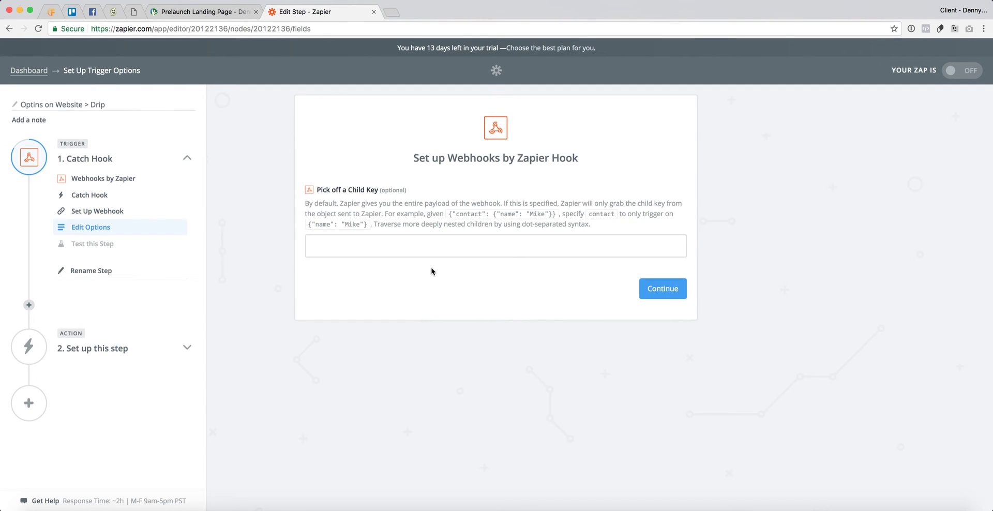
left_click(660, 291)
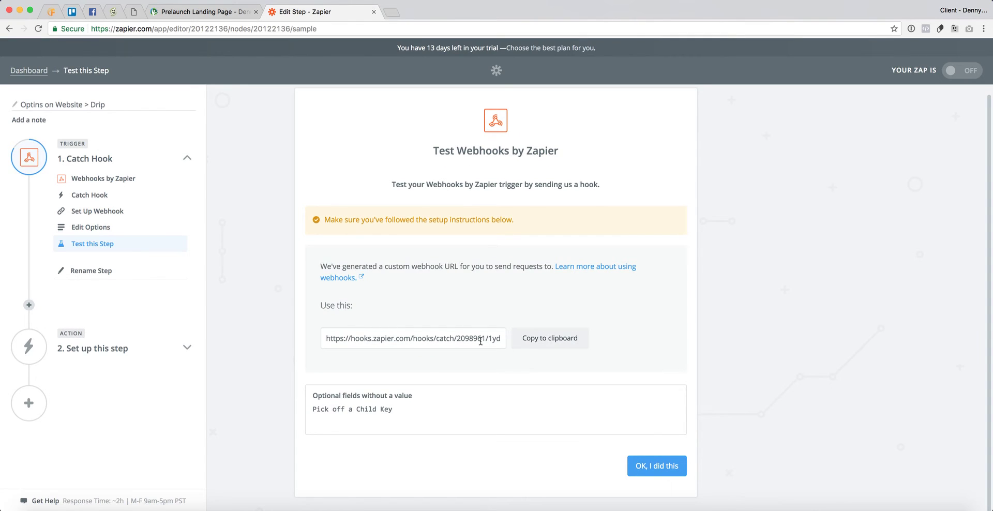
left_click(547, 342)
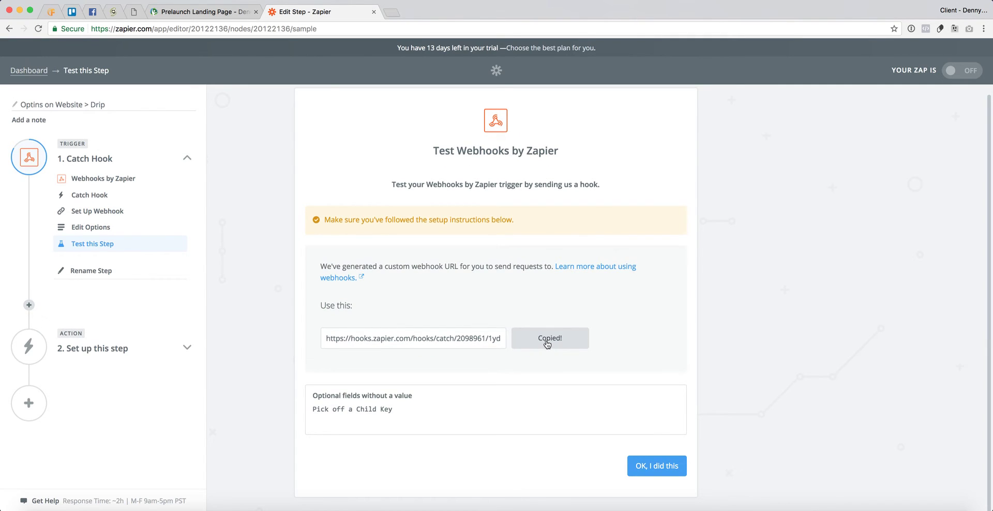
- Paste the Zapier webhook URL into the form's Webhook URL field and save the page
left_click(140, 16)
key("super+v")
key("super+Left")
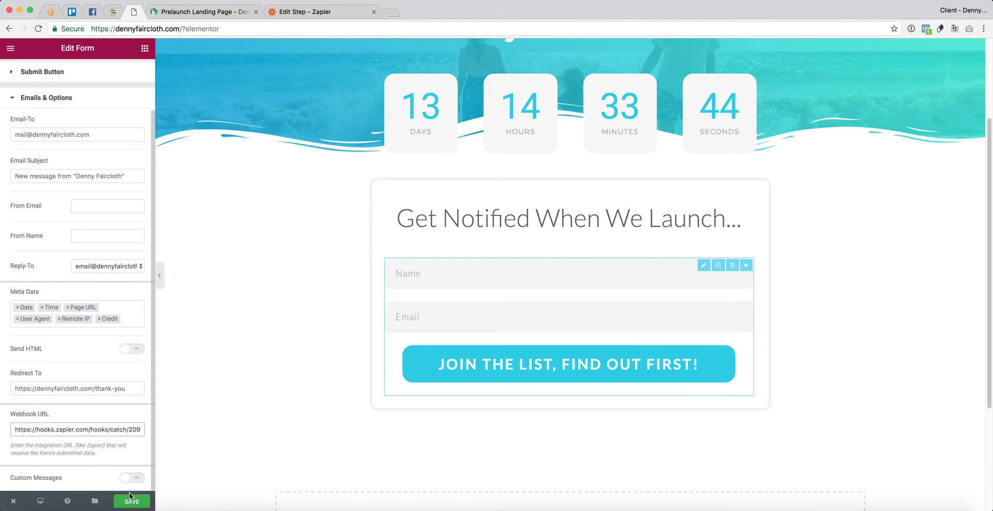
left_click(133, 503)
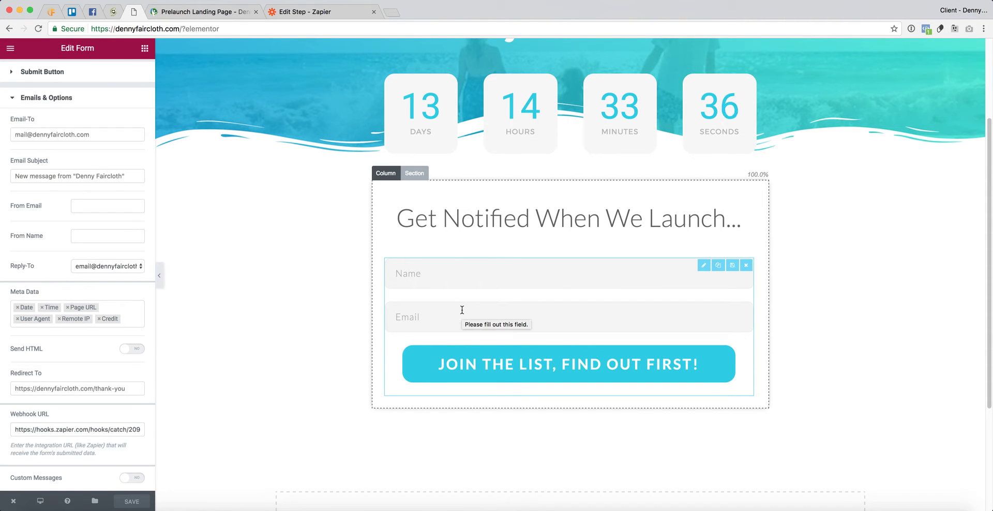
scroll(108, 320, "up", 2)
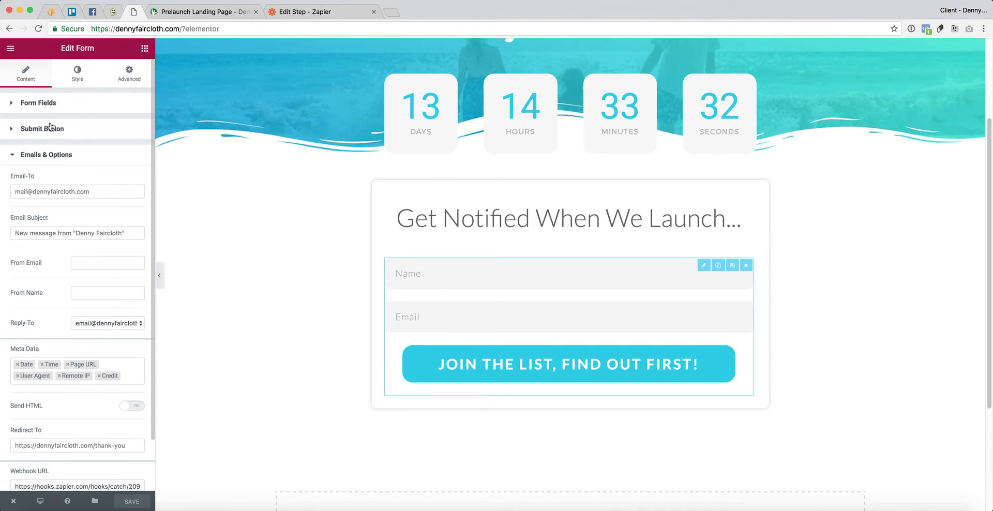
left_click(48, 106)
- Set the Name field's label to 'name' and its placeholder to 'Your FIRST NAME...'
left_click(46, 166)
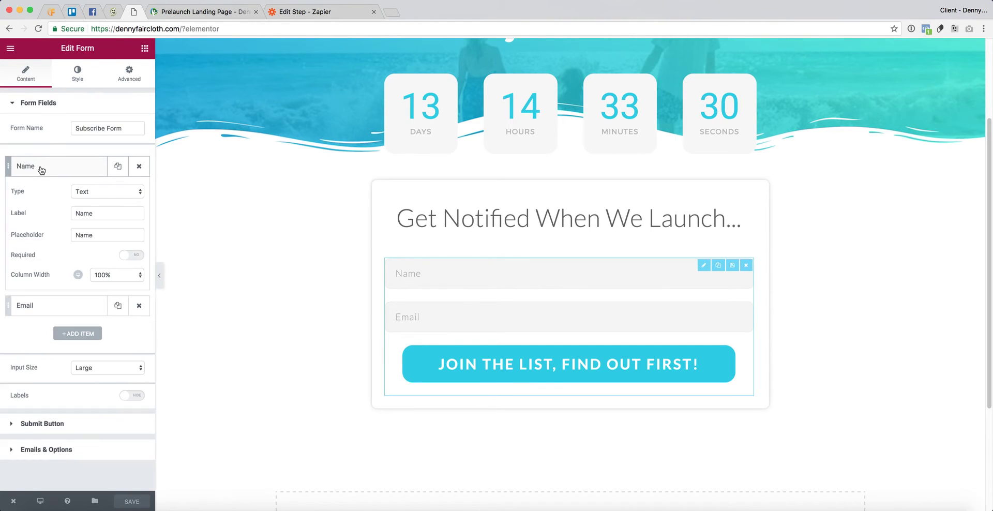
double_click(84, 236)
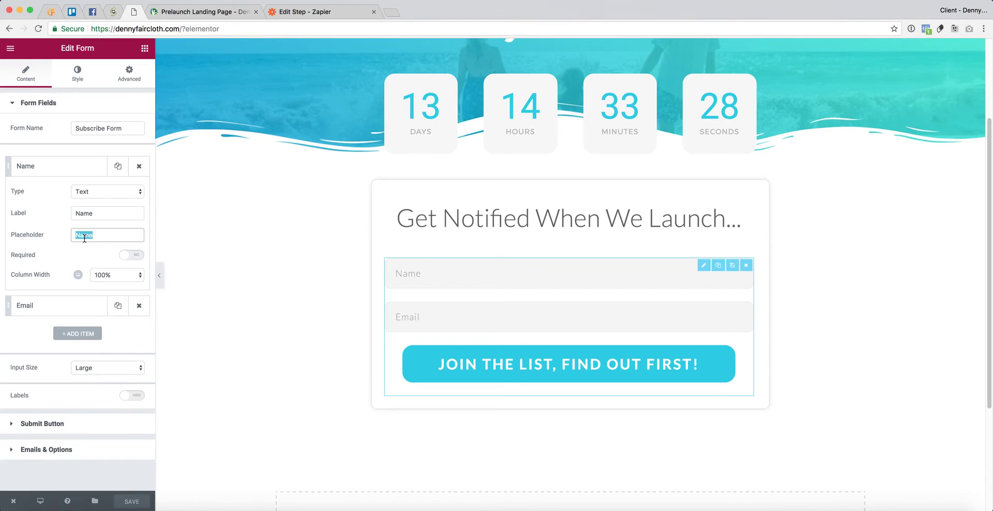
type("nam")
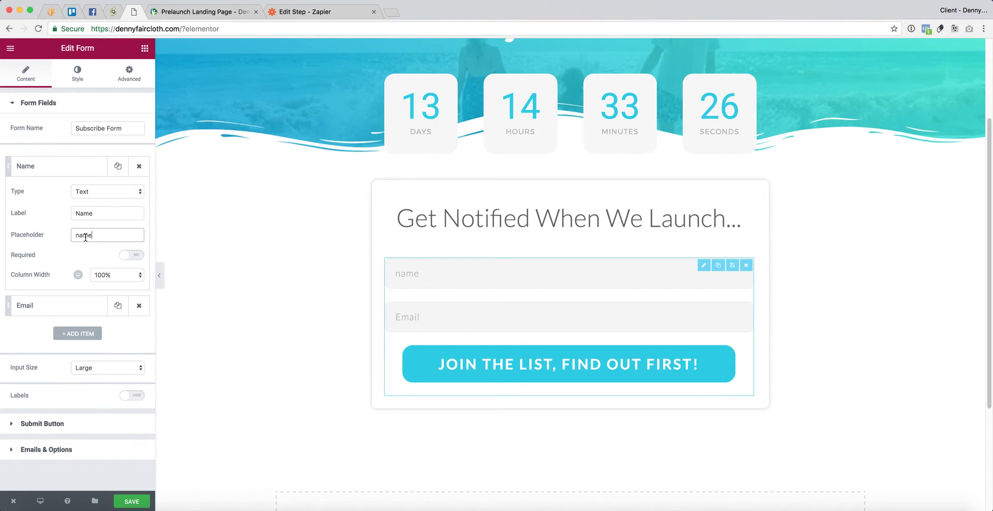
double_click(84, 213)
type("nam")
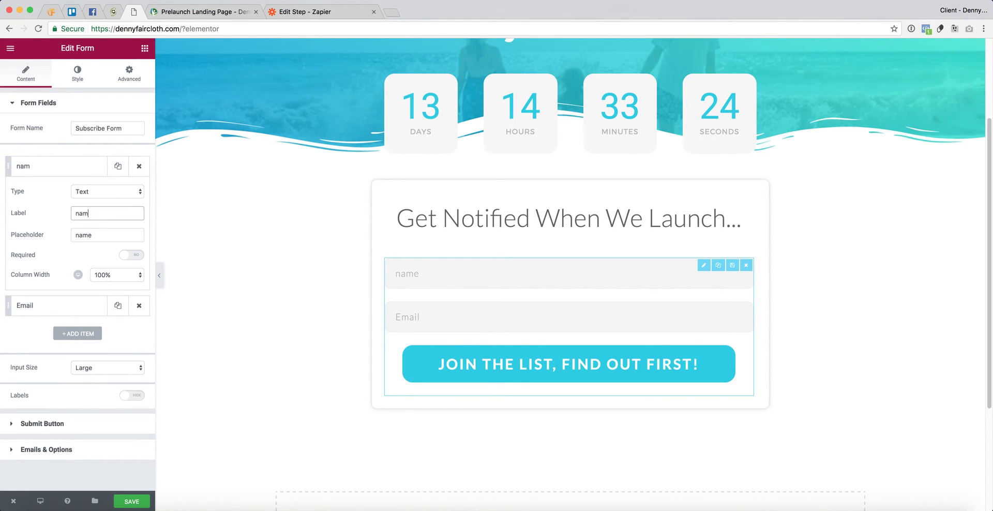
type("e")
double_click(84, 236)
type("Name")
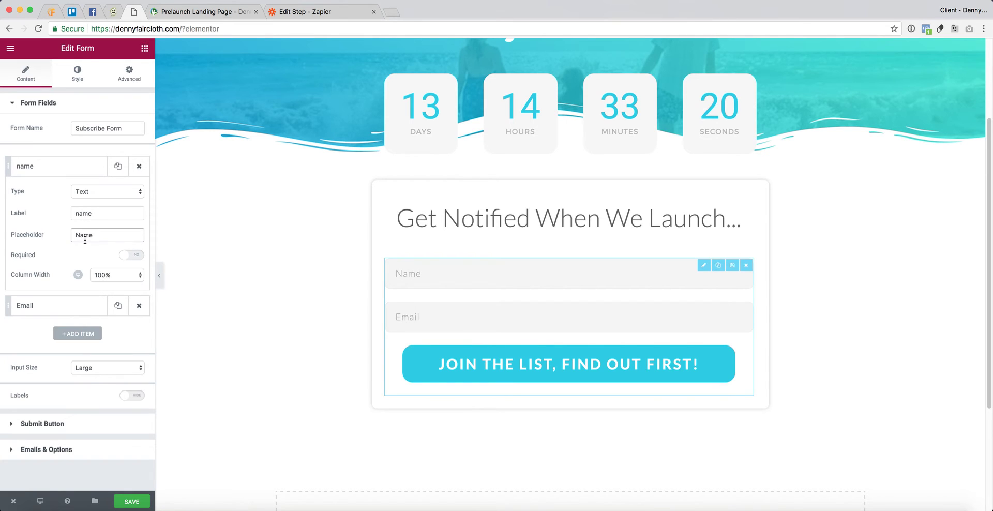
type("Your First")
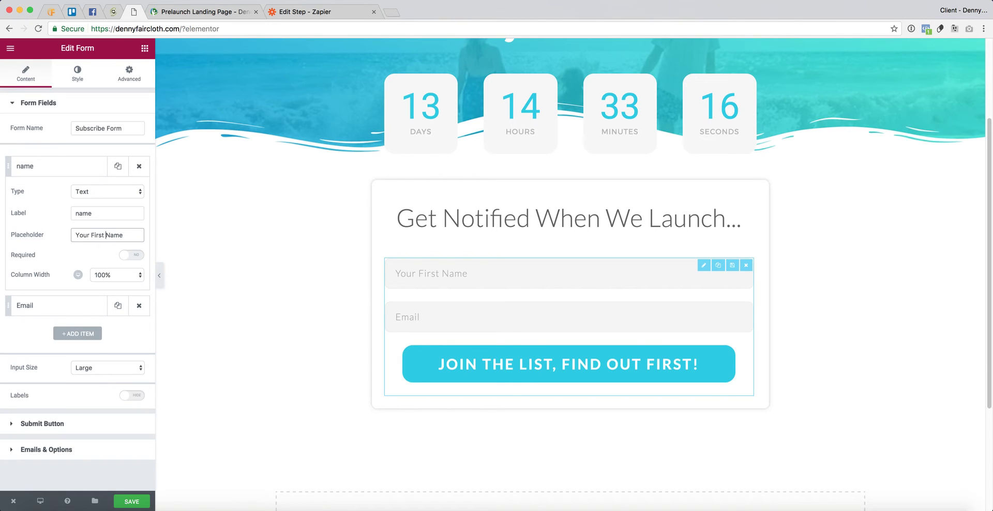
type(" ...")
left_click_drag(91, 235, 129, 235)
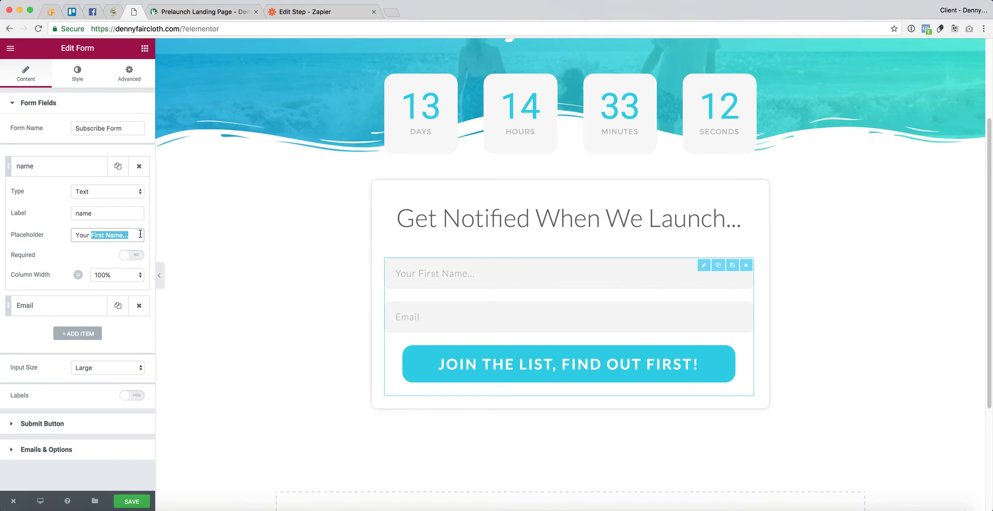
type("FIRST")
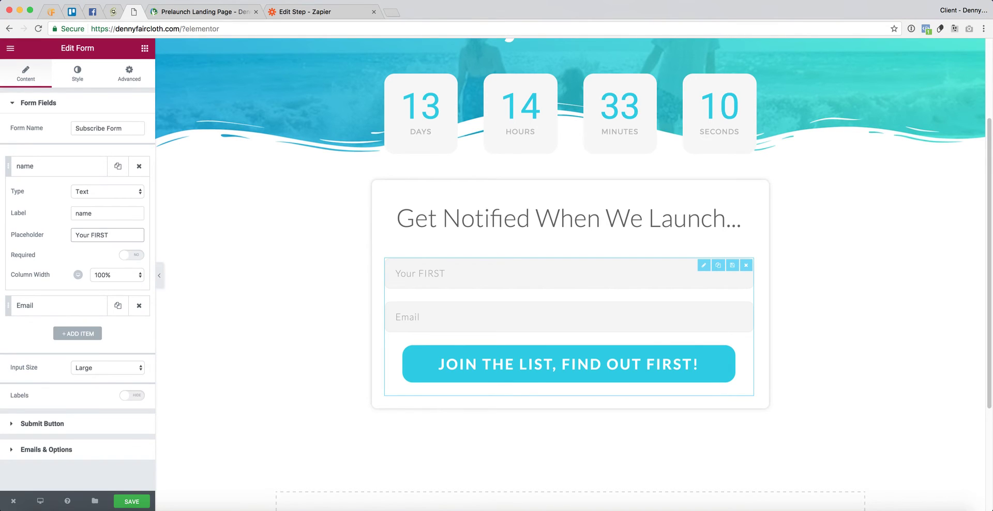
type(" NAME...")
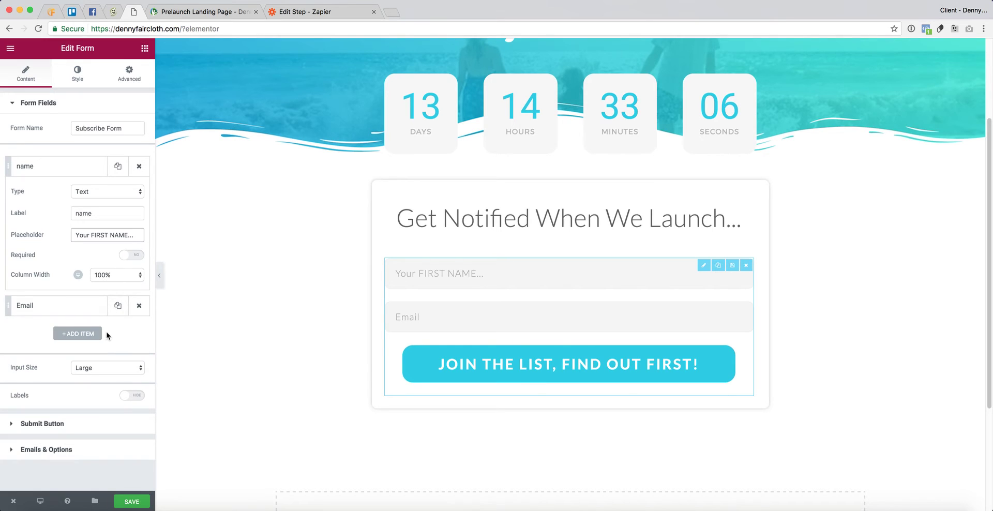
key("shift+Tab")
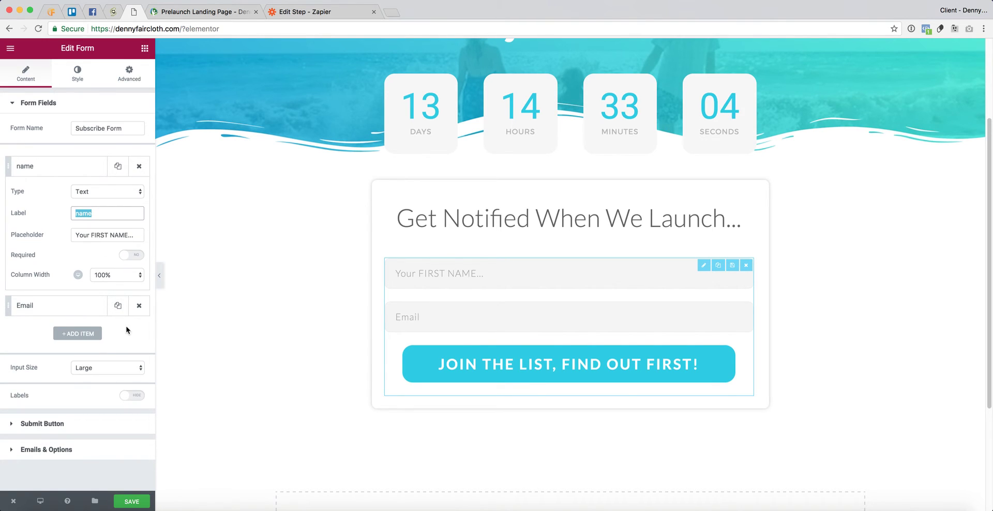
left_click(56, 306)
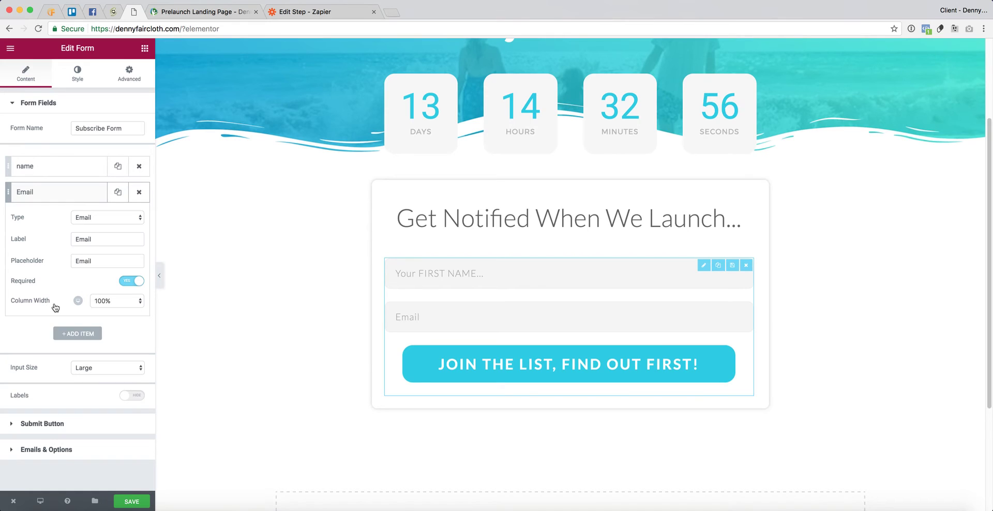
- Label the email field 'email' with placeholder 'Your BEST EMAIL...' and save the page
double_click(85, 238)
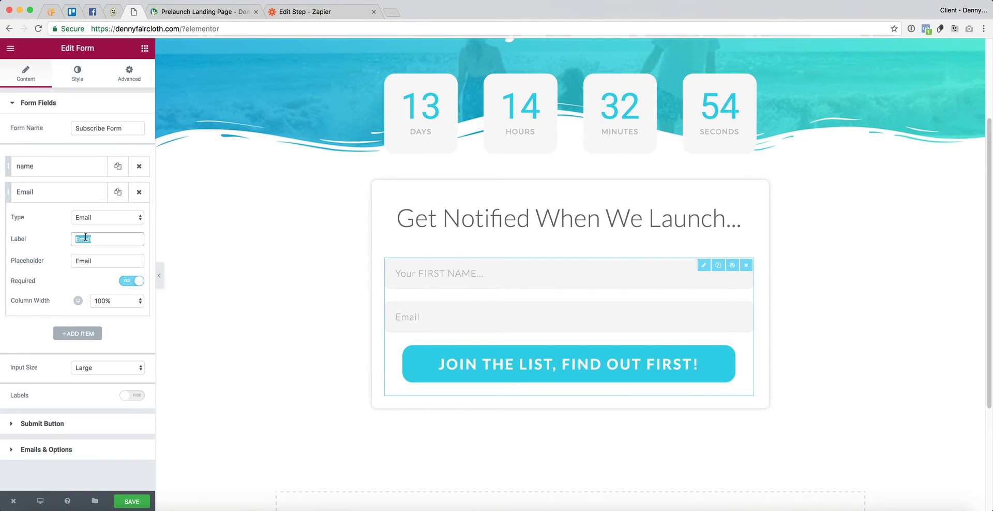
type("email")
left_click(77, 262)
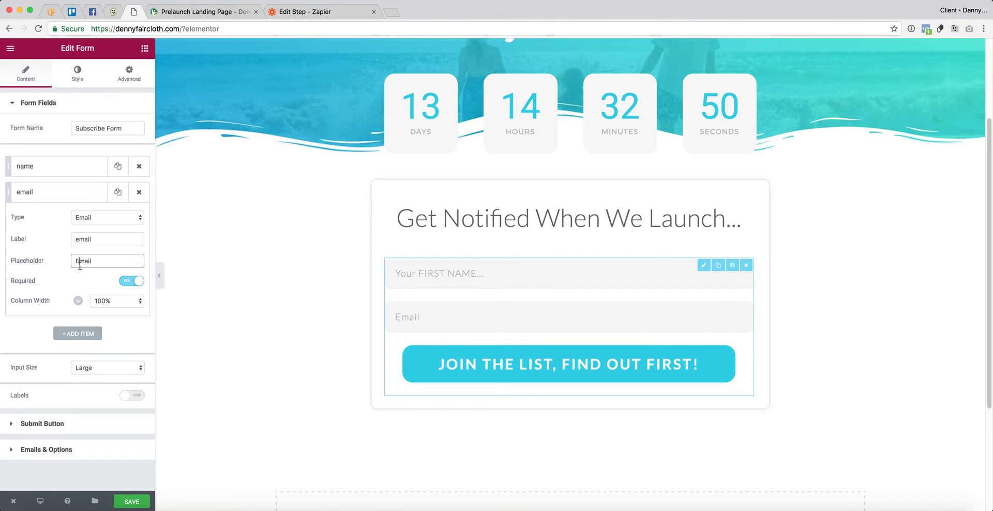
left_click(66, 192)
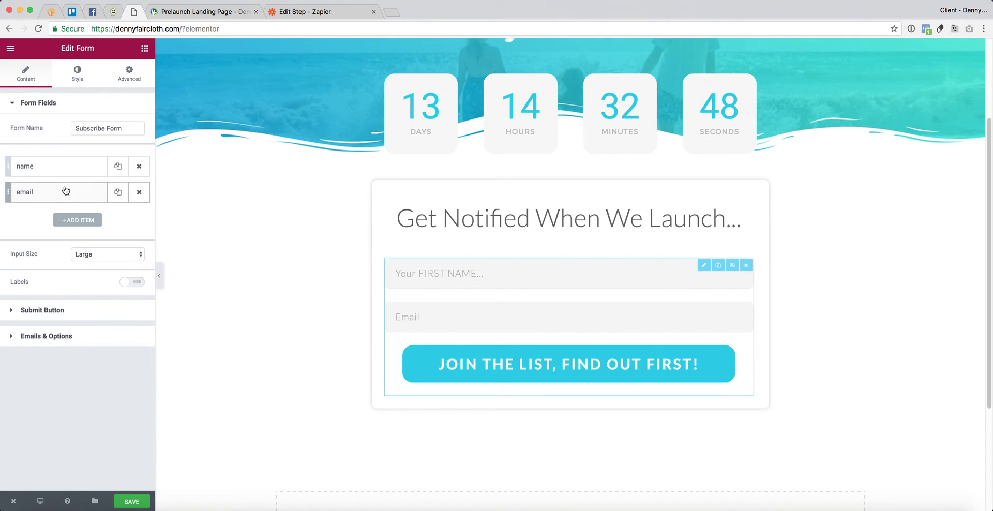
left_click(59, 194)
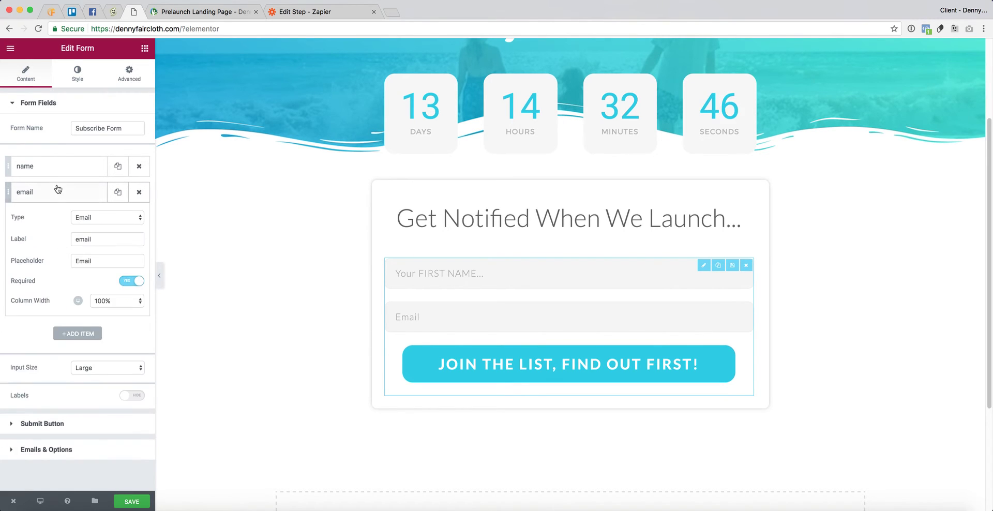
double_click(88, 262)
type("Y")
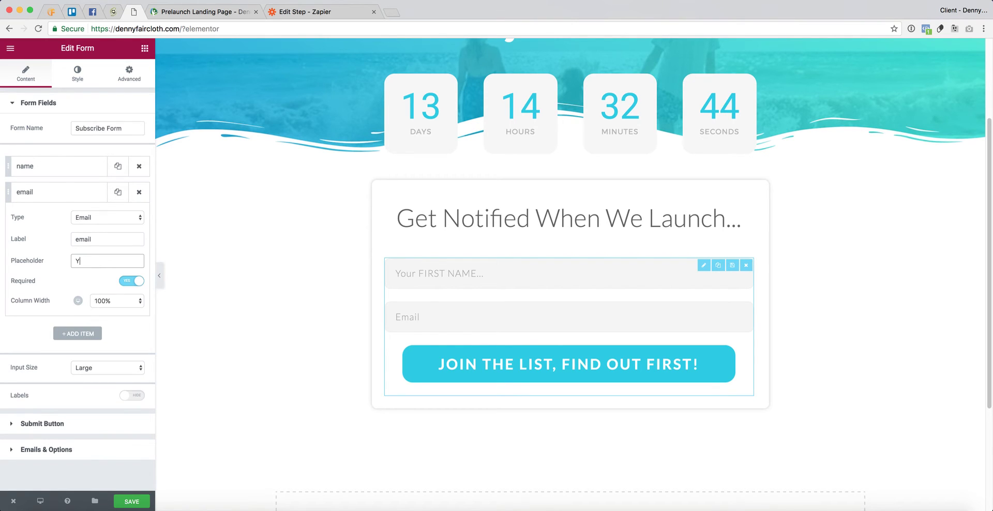
type("our BEST EMAIL...")
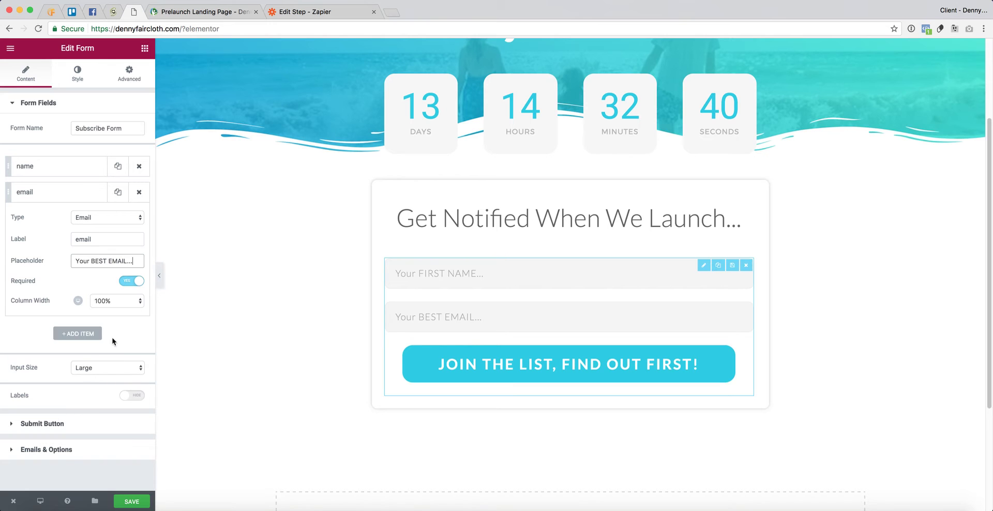
left_click(137, 503)
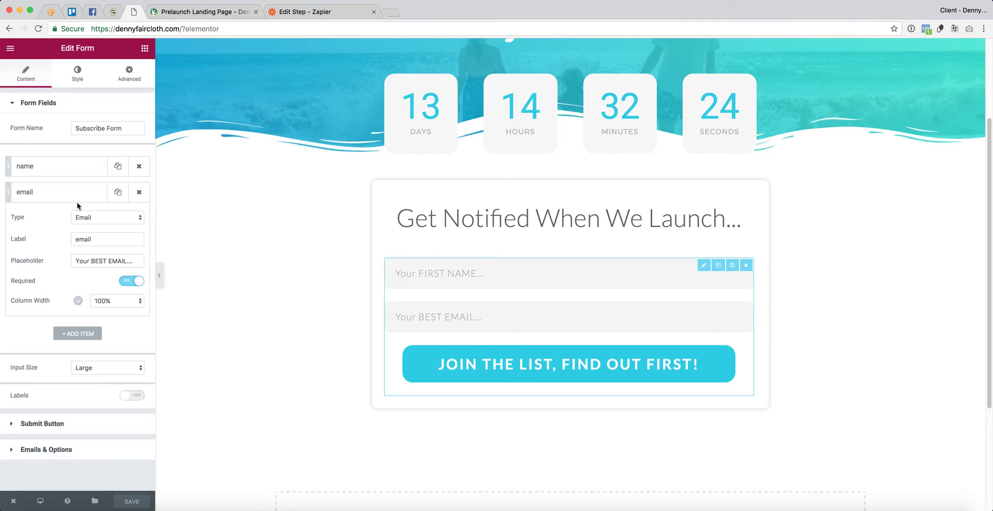
- Recheck the form's email and webhook options and save the page again
left_click(47, 193)
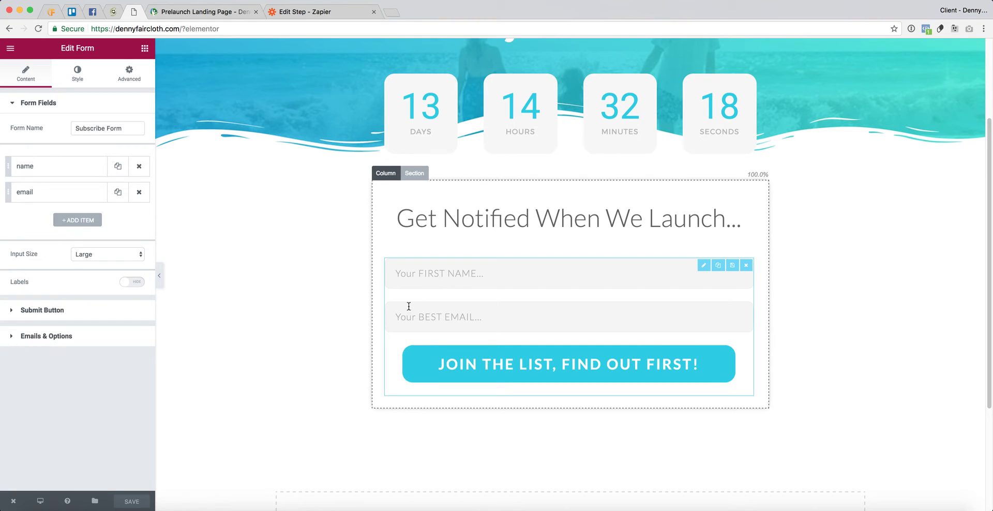
left_click(32, 336)
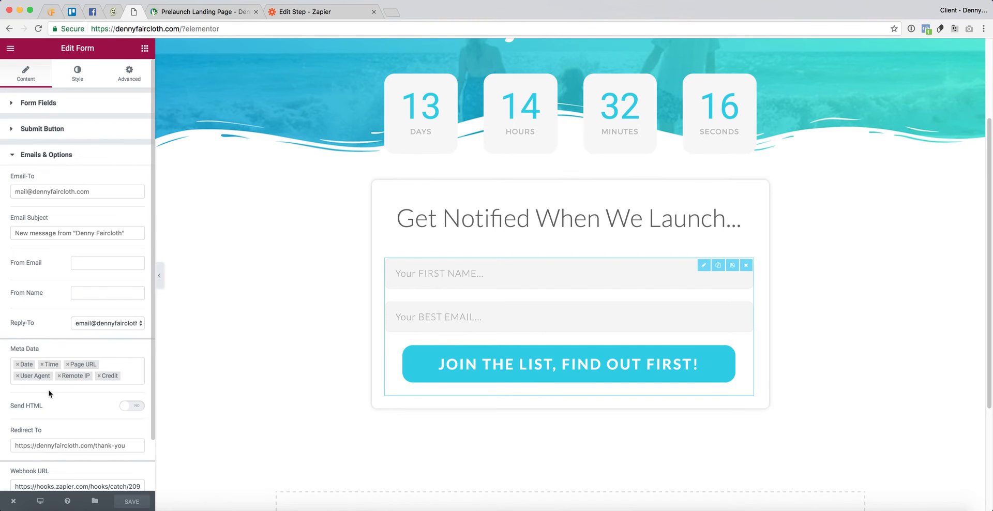
scroll(65, 458, "down", 2)
left_click(132, 501)
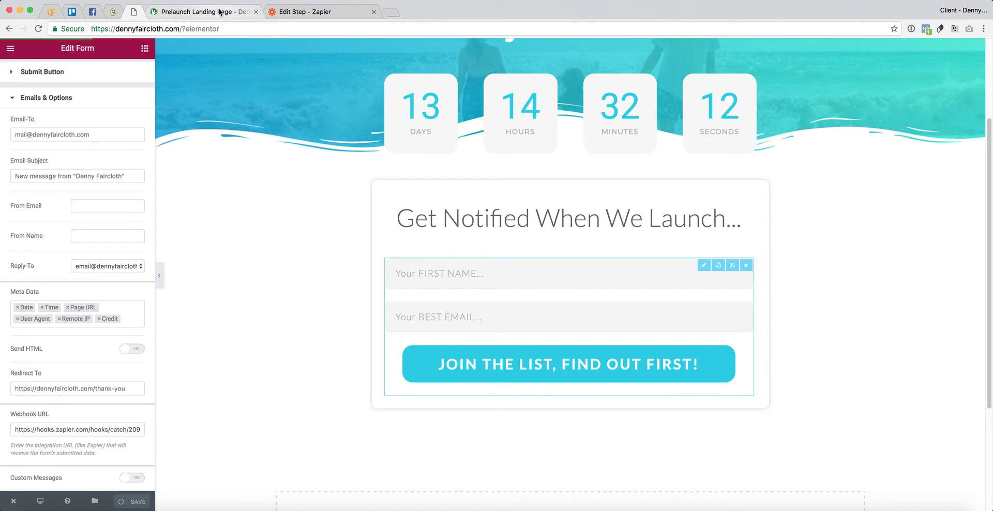
left_click(327, 13)
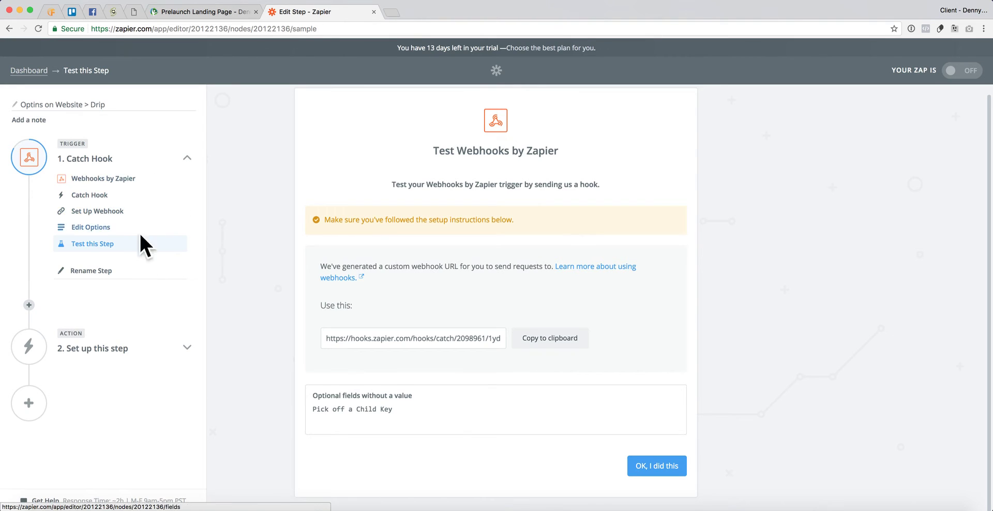
- Expand the zap's second step, browse action apps by search, and select Drip
left_click(100, 353)
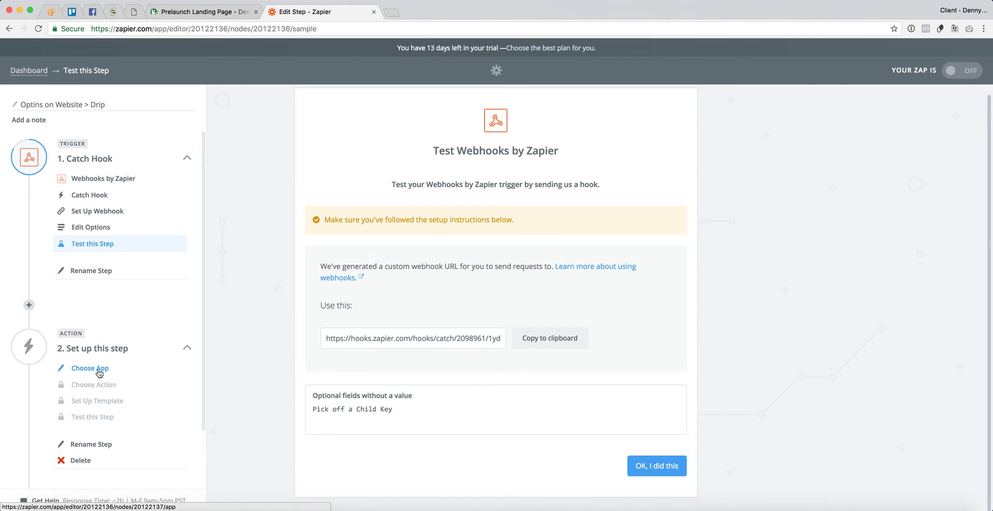
left_click(100, 372)
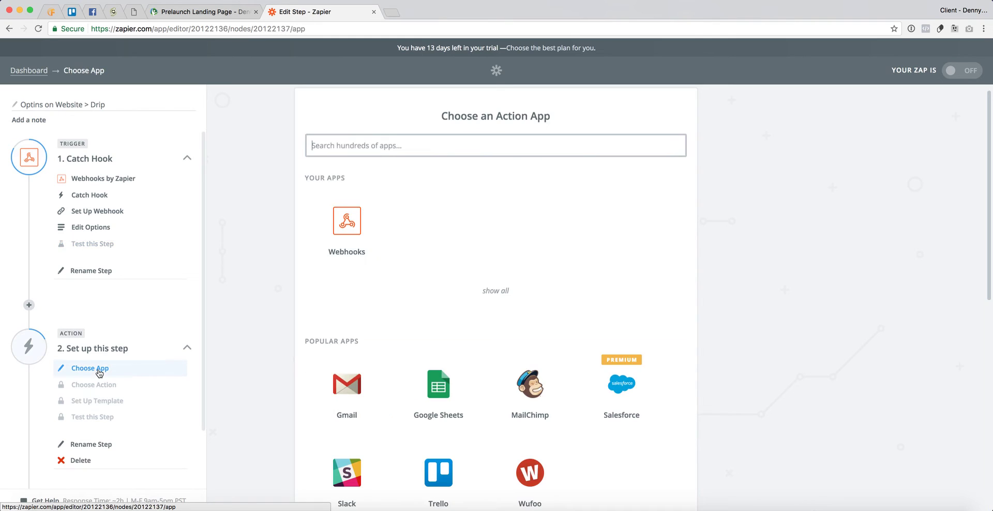
left_click(434, 146)
type("drip")
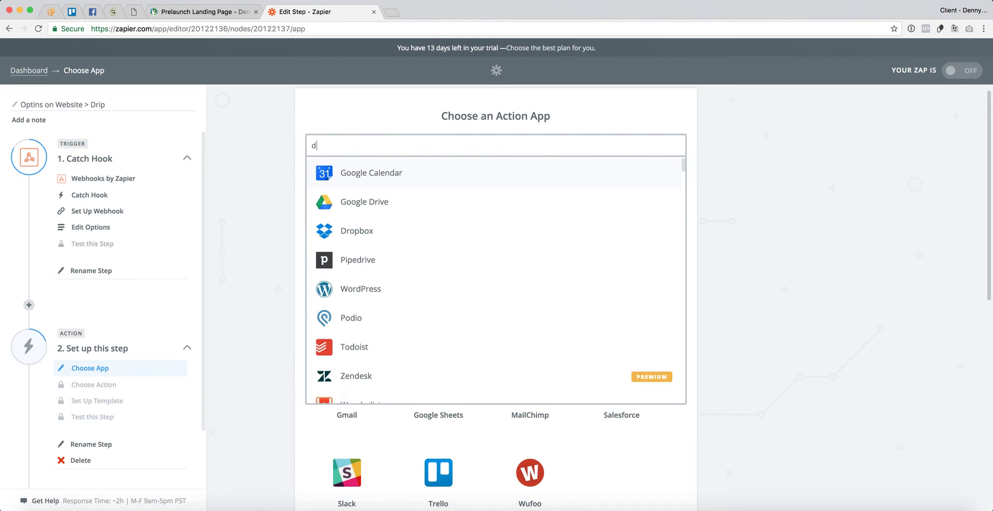
key("BackSpace")
key("BackSpace")
key("BackSpace")
key("BackSpace")
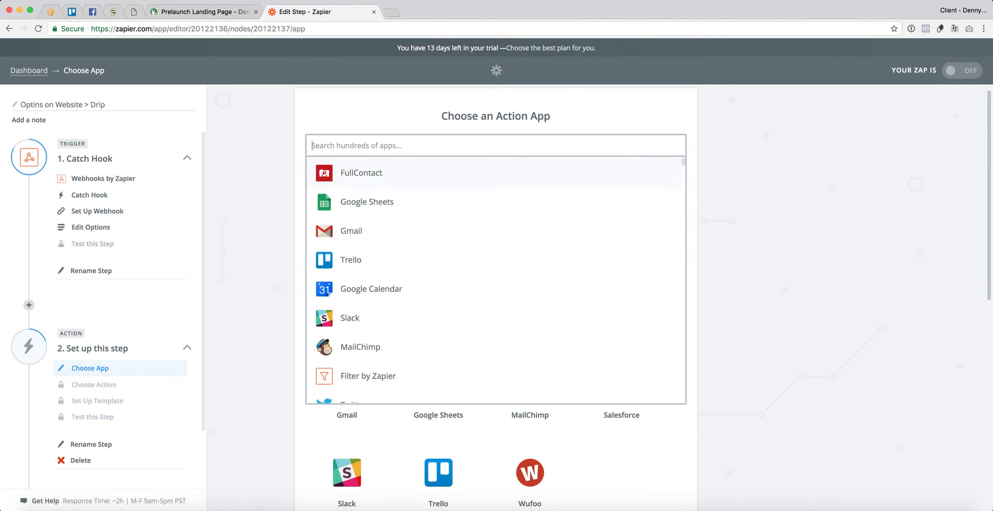
type("inf")
key("BackSpace")
key("BackSpace")
key("BackSpace")
type("ontr")
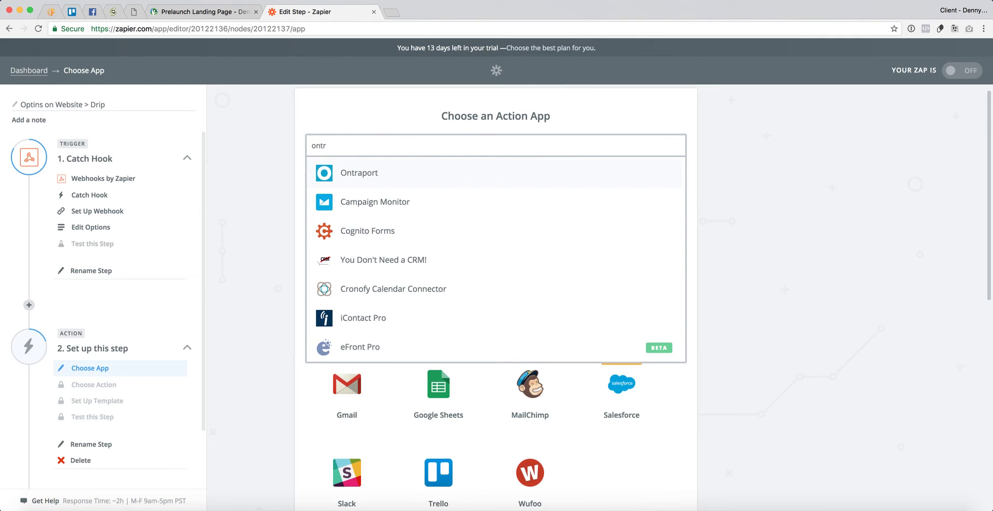
key("BackSpace")
key("BackSpace")
key("BackSpace")
key("BackSpace")
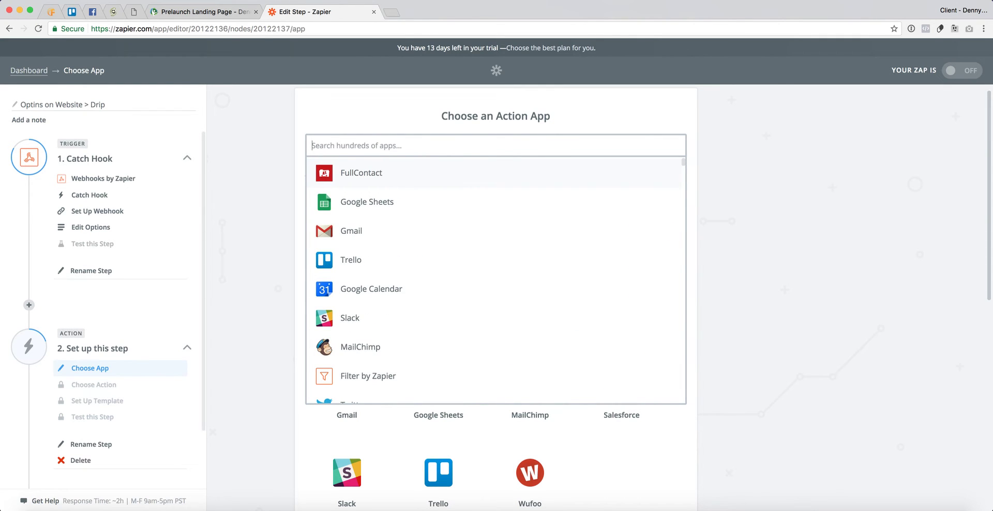
type("mail")
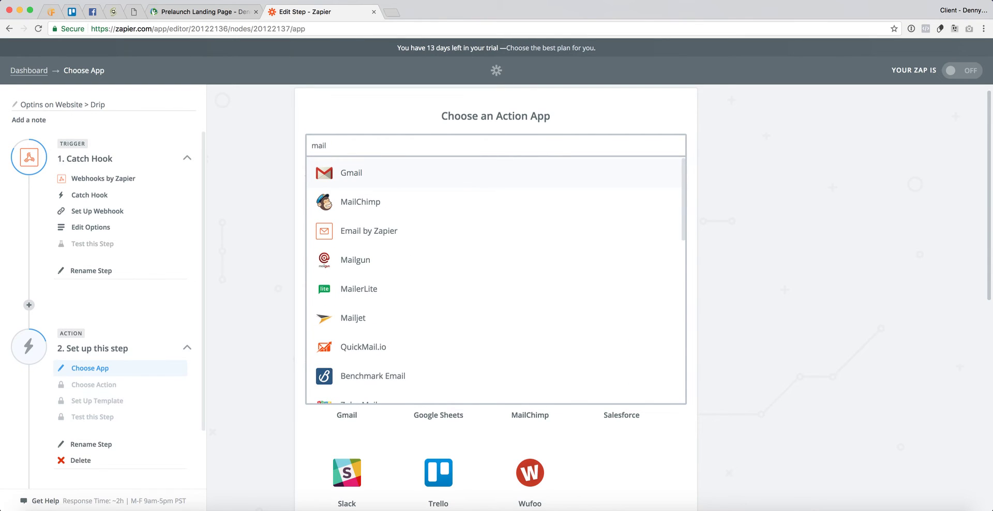
key("BackSpace")
key("BackSpace")
key("BackSpace")
key("BackSpace")
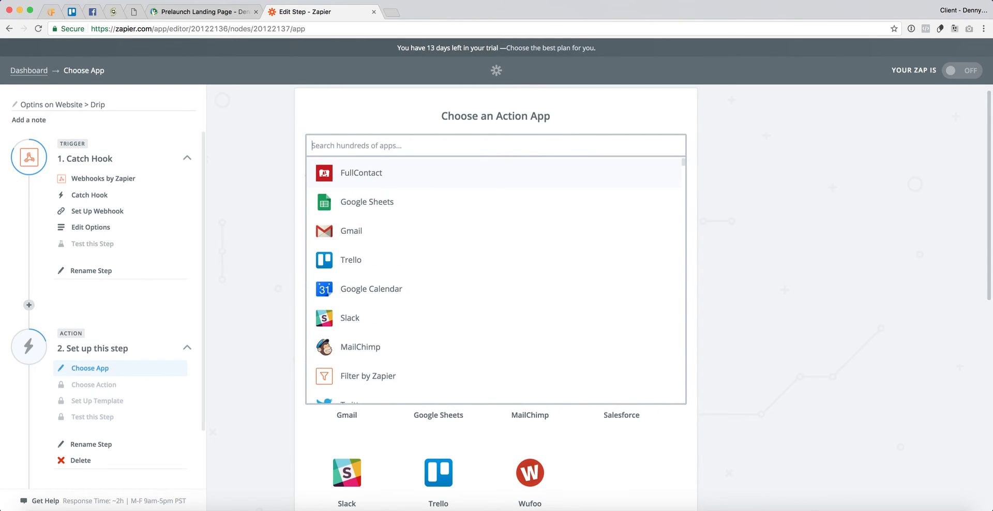
type("conver")
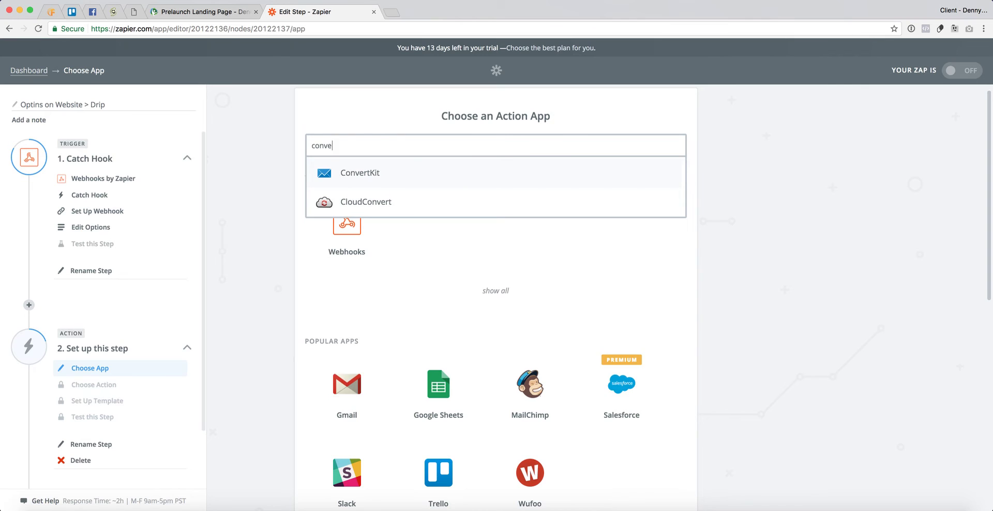
key("BackSpace")
key("BackSpace")
key("BackSpace")
key("BackSpace")
key("BackSpace")
type("drip")
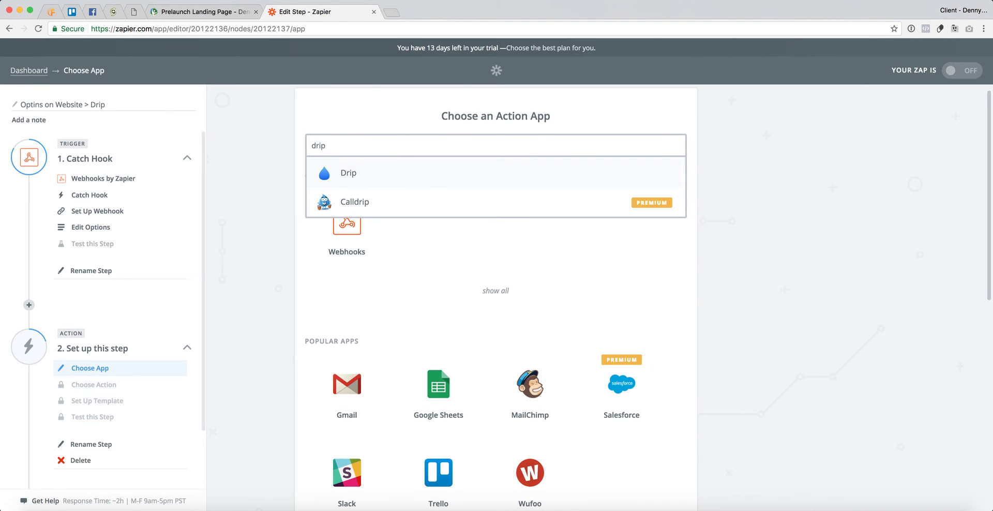
left_click(395, 176)
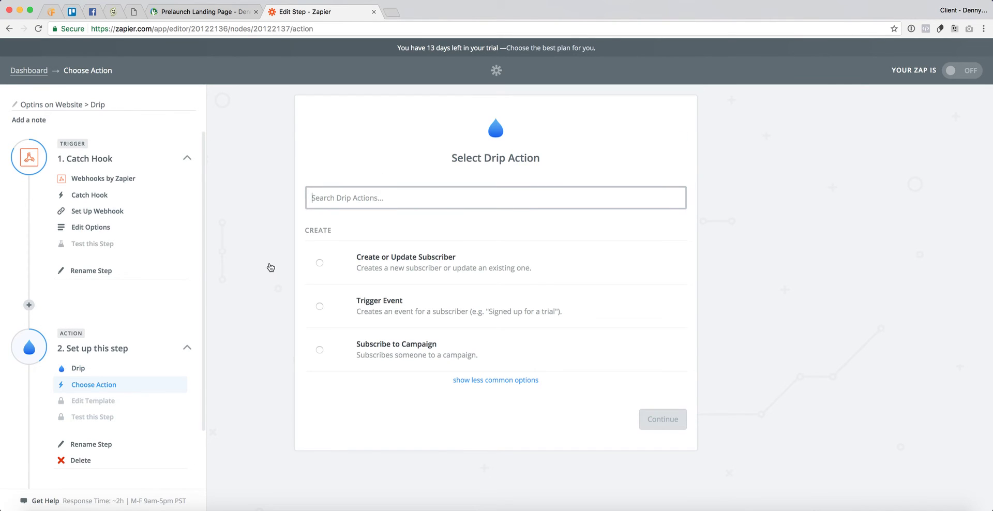
- Pick Create or Update Subscriber from Drip's less common actions and continue
left_click(515, 382)
scroll(258, 338, "down", 2)
scroll(258, 339, "down", 1)
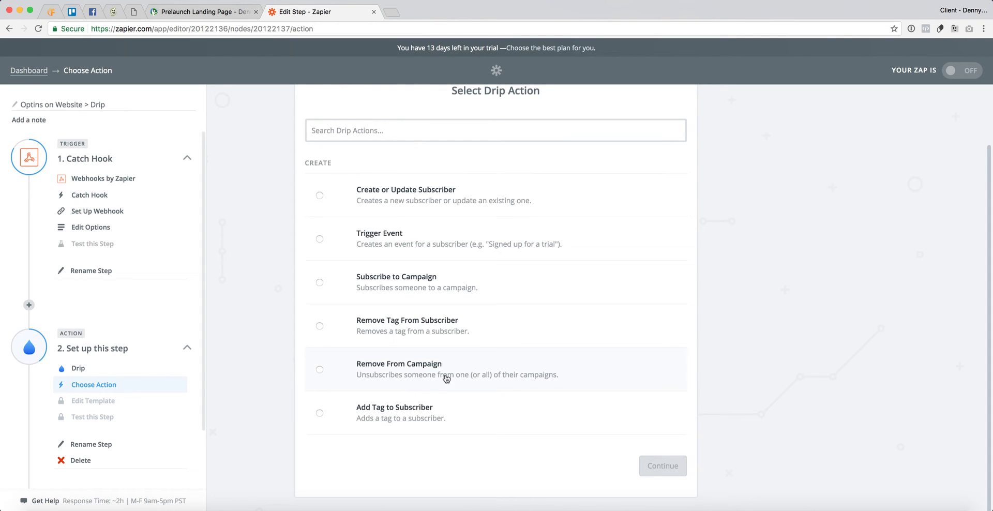
left_click(457, 203)
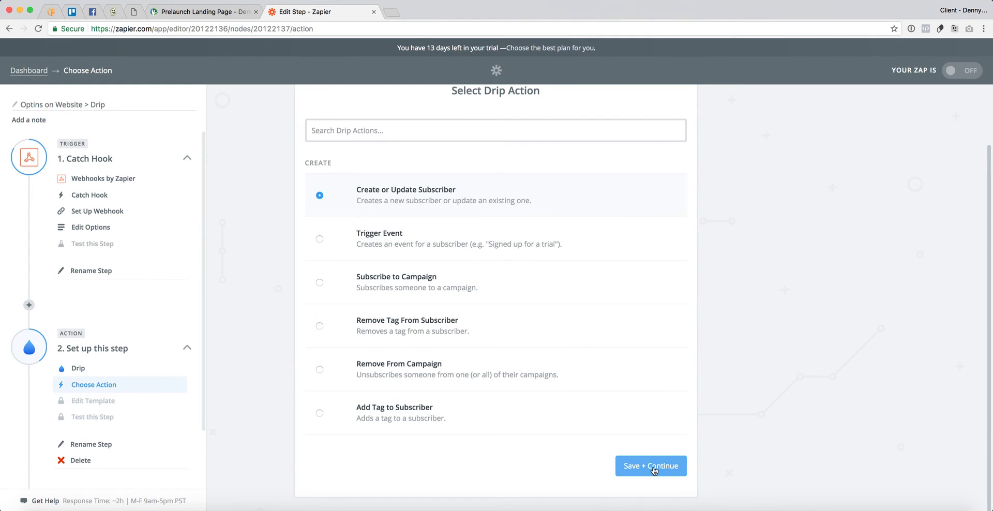
left_click(654, 466)
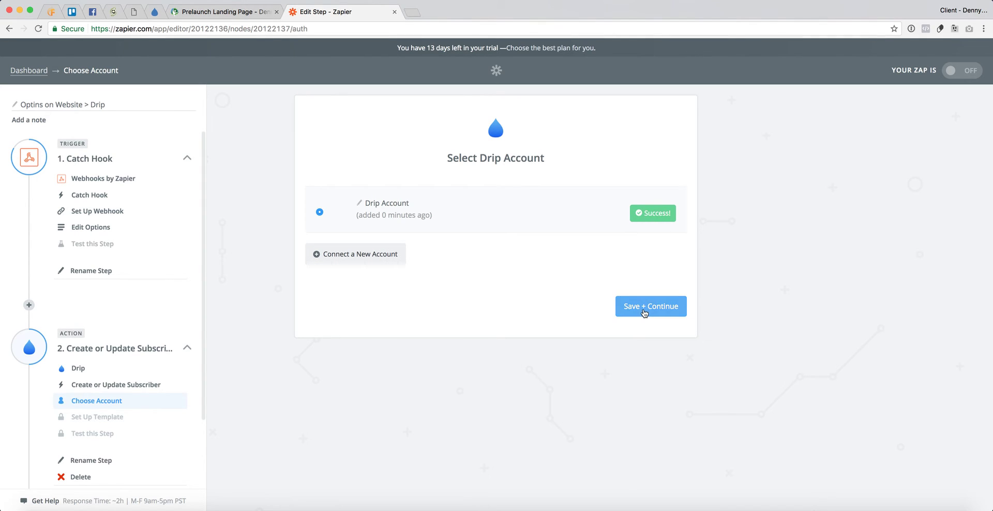
- Confirm the Drip connection, set the site's Drip account as Account ID, and return to the webhook test
left_click(647, 308)
left_click(380, 227)
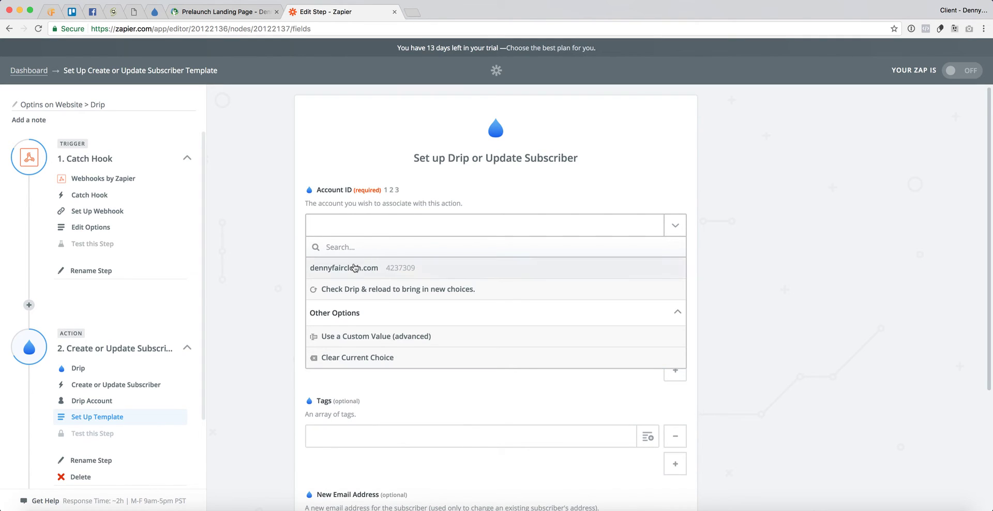
left_click(354, 267)
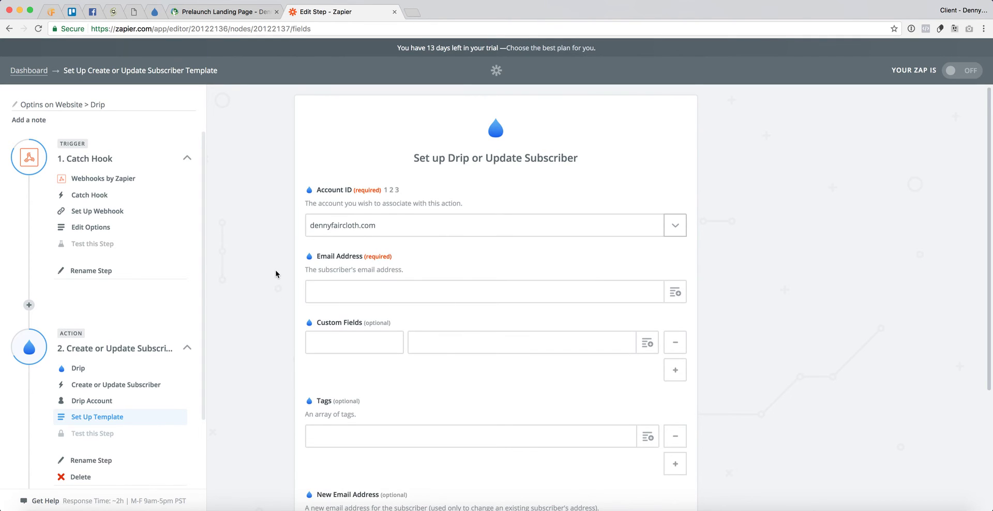
scroll(275, 289, "down", 2)
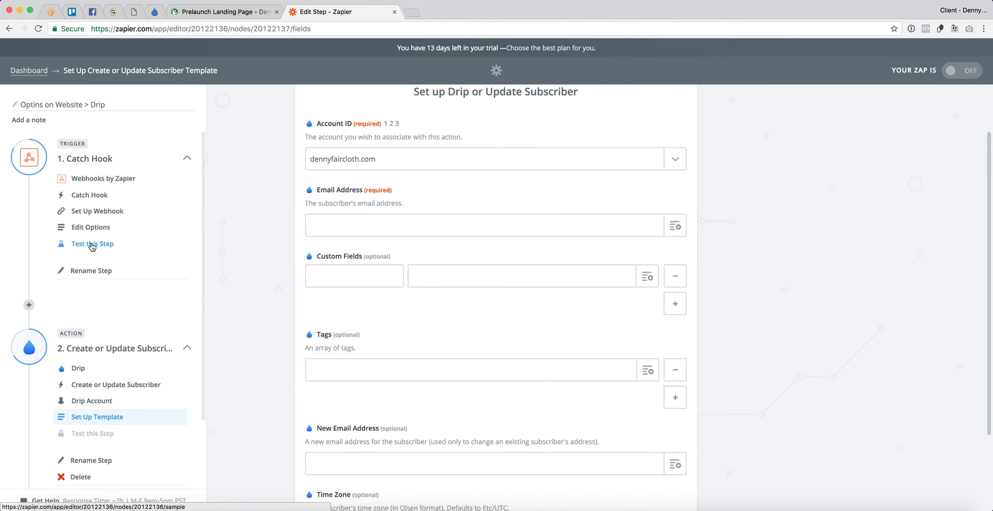
left_click(92, 245)
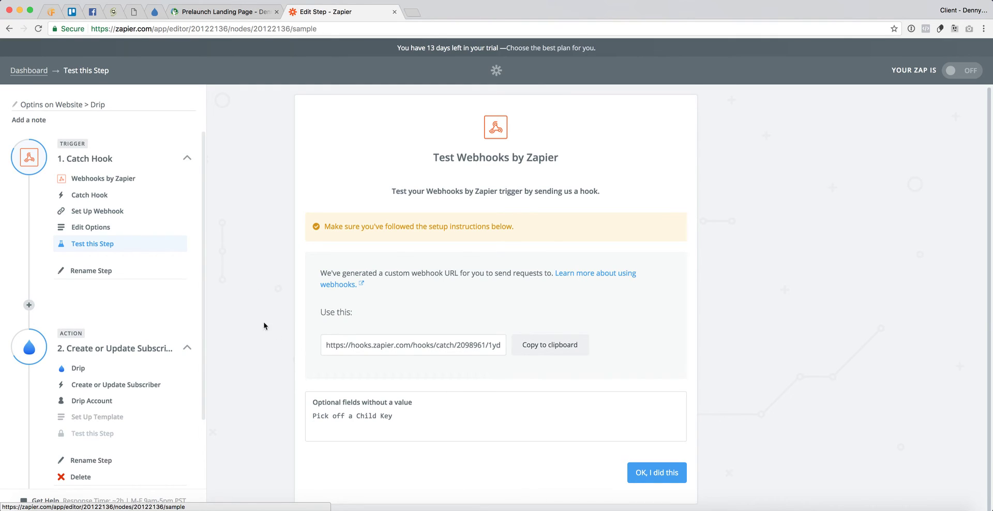
- Replace the form's Form Name with 'Submitted - Prelaunch Form' and save the page
left_click(136, 15)
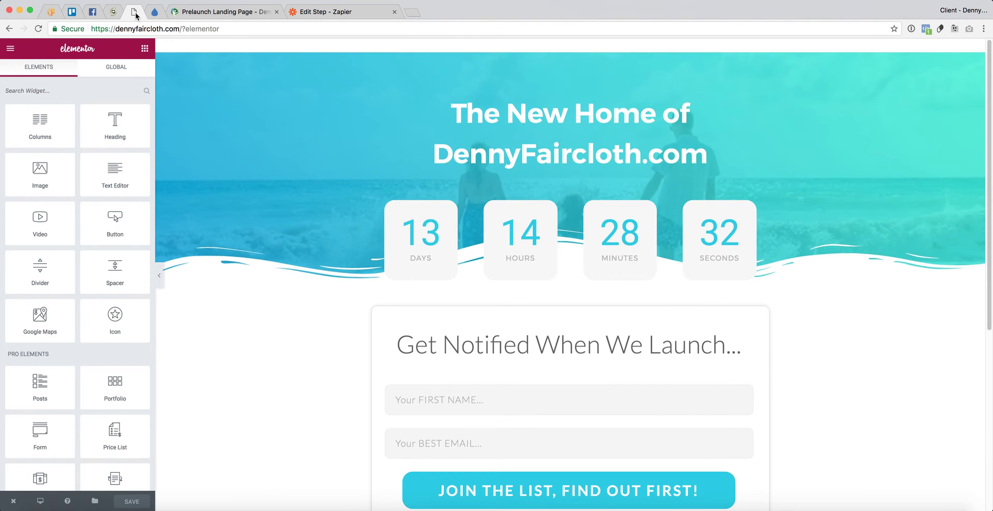
left_click(480, 399)
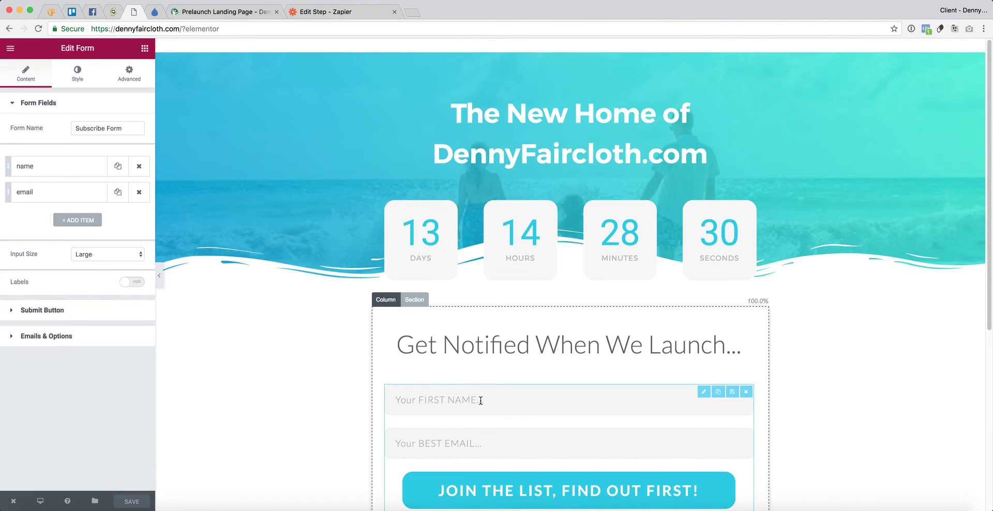
triple_click(90, 125)
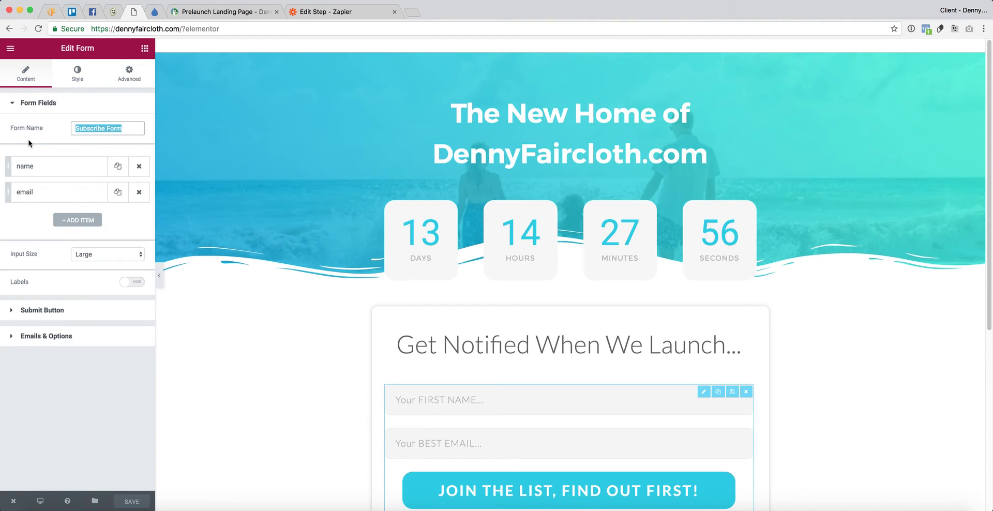
key("BackSpace")
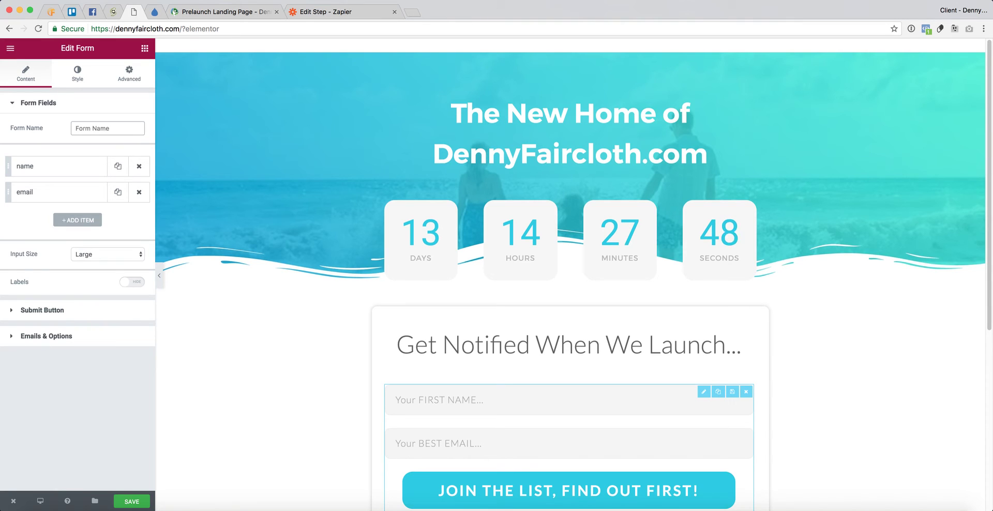
type("Submitted - Prelaunch")
key("BackSpace")
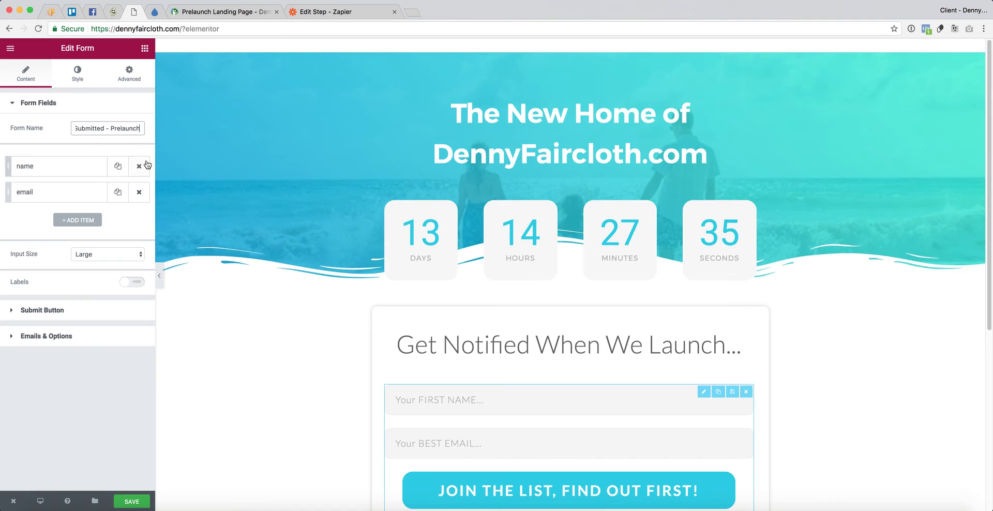
type("Form")
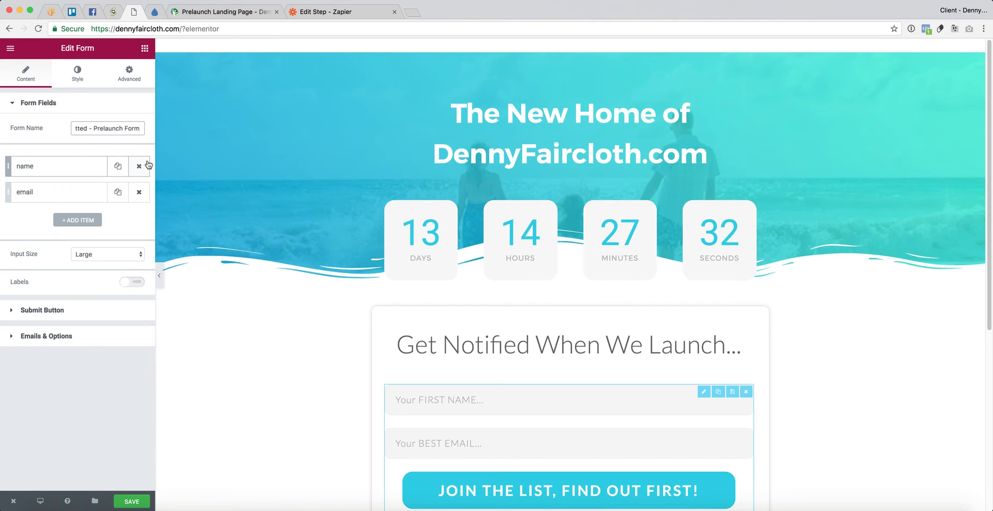
left_click(133, 501)
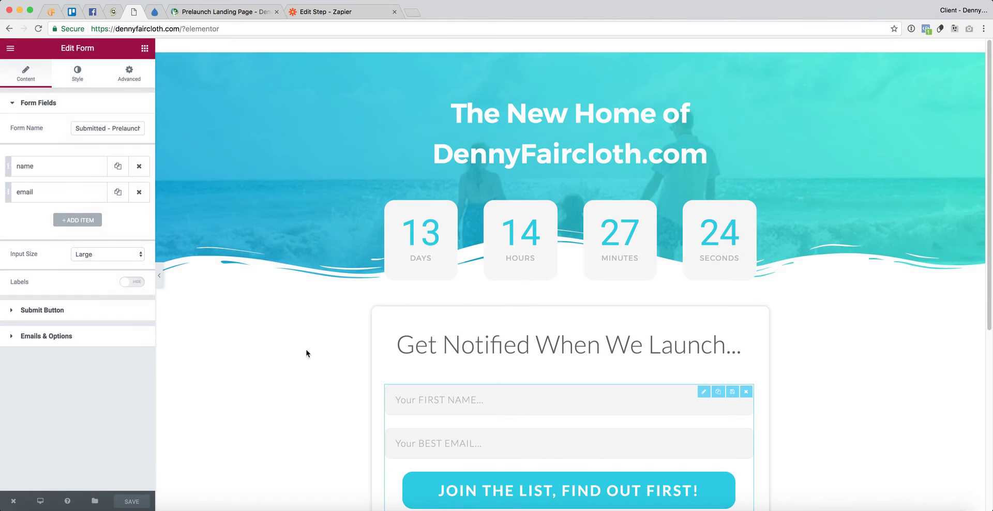
left_click(243, 13)
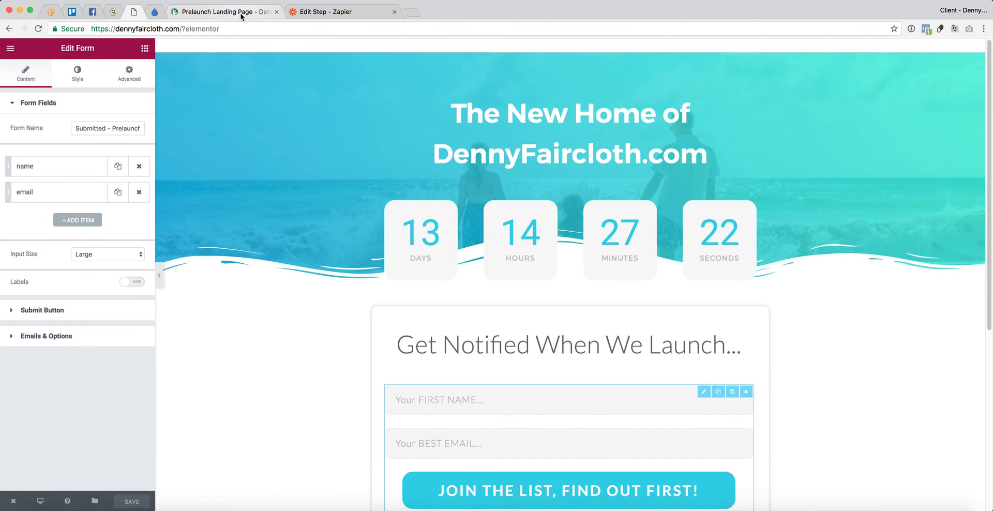
- Reload the live landing page and purge the SG site cache
key("super+r")
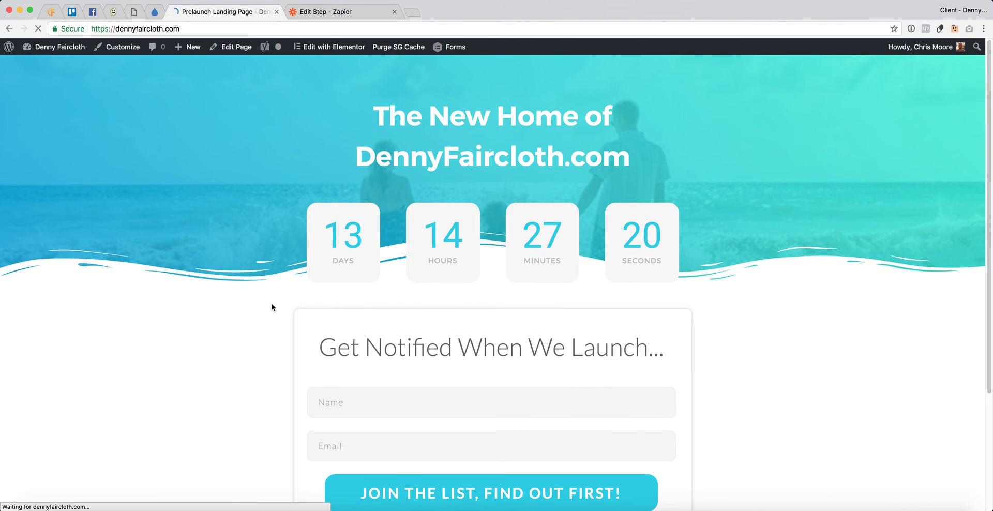
left_click(408, 49)
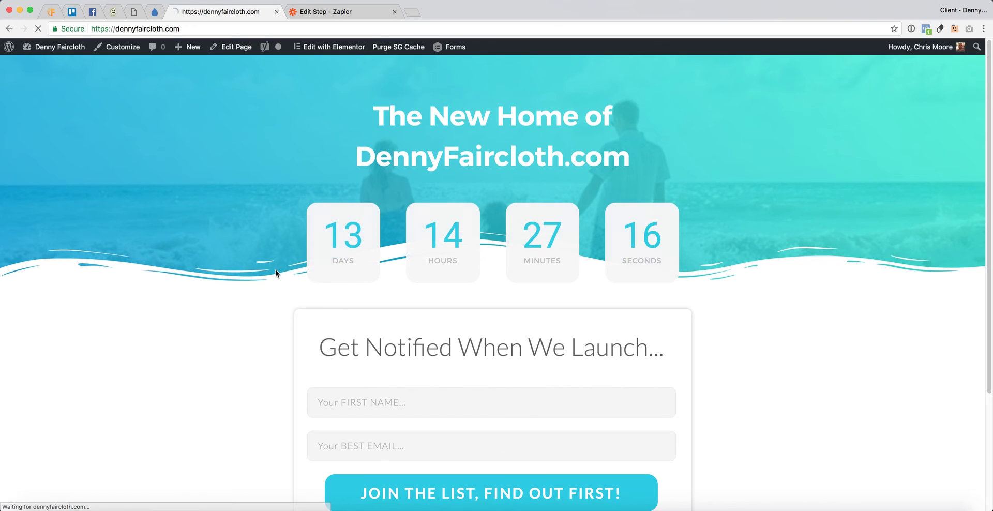
scroll(239, 318, "down", 3)
scroll(240, 318, "down", 3)
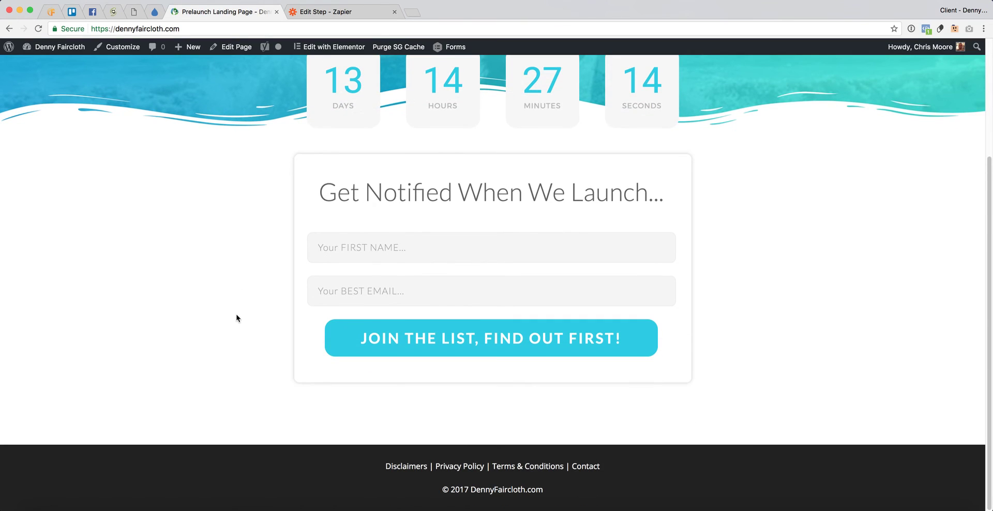
- Submit a test signup with a first name and test email, confirming the success message
type("Chris")
key("Tab")
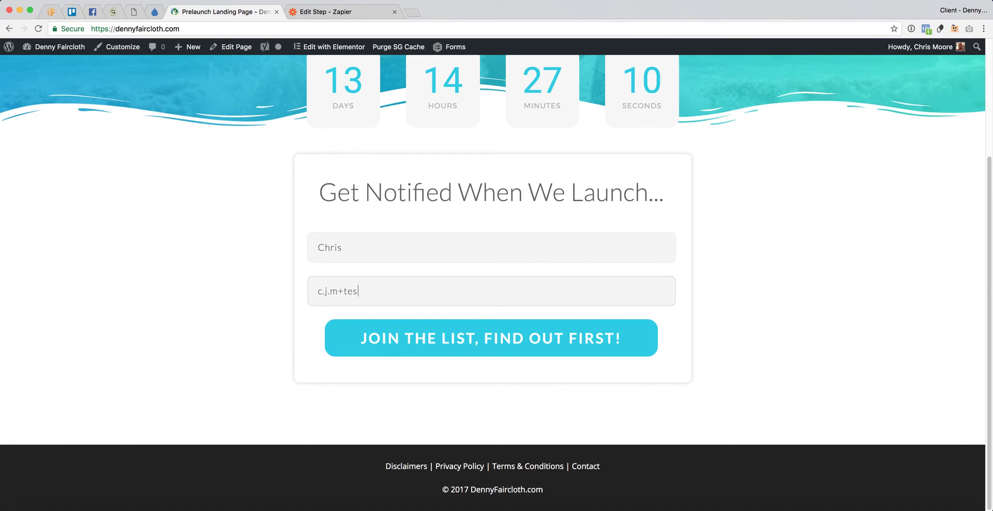
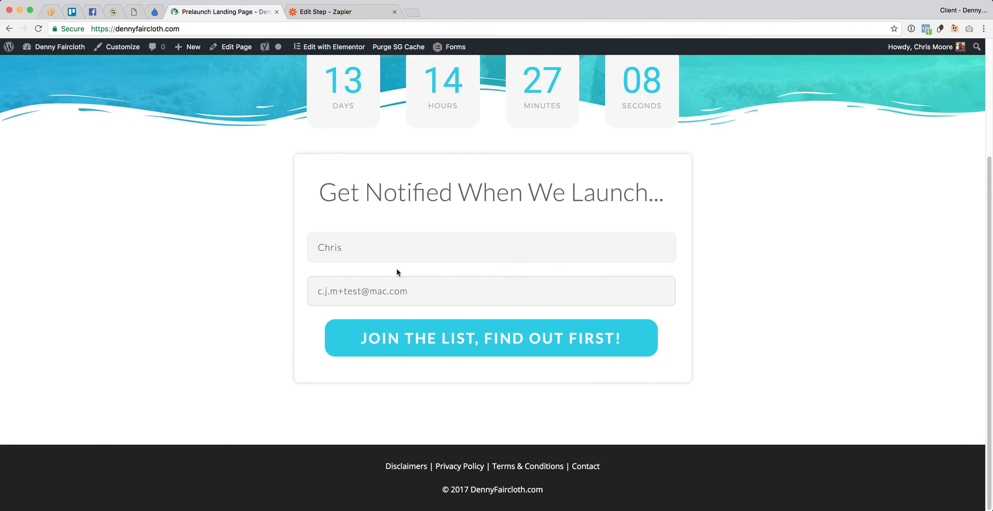
left_click(513, 348)
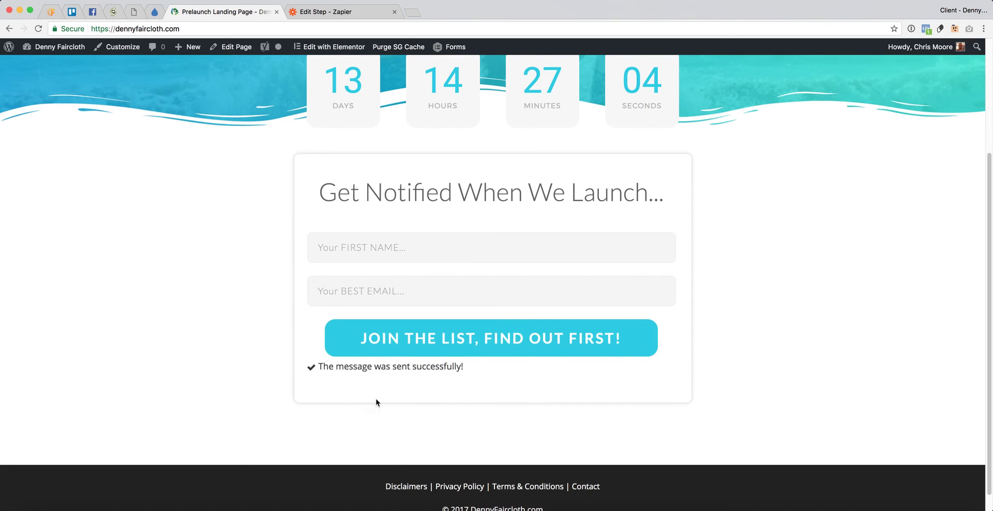
left_click_drag(349, 366, 462, 366)
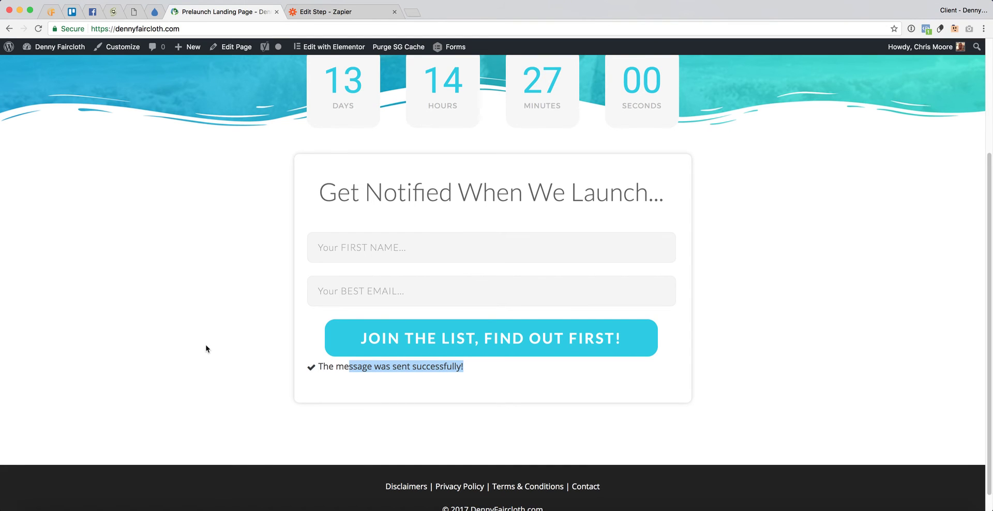
scroll(207, 348, "up", 3)
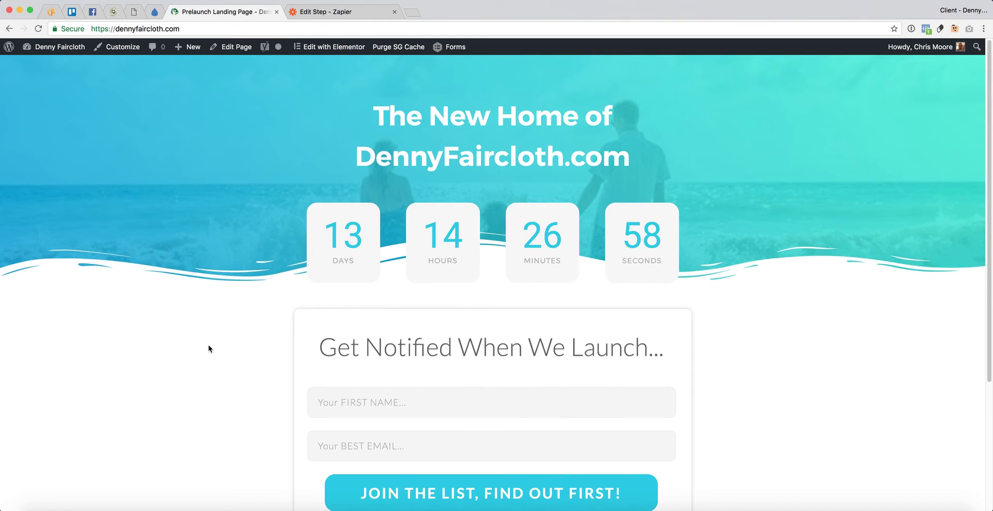
- Back in Zapier, confirm the test hook was sent and view the captured hook
left_click(341, 12)
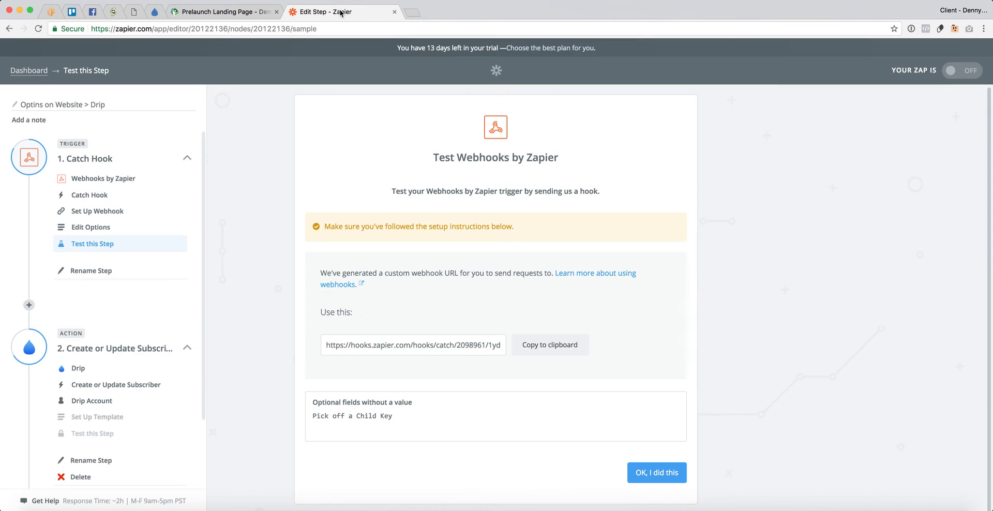
left_click(663, 475)
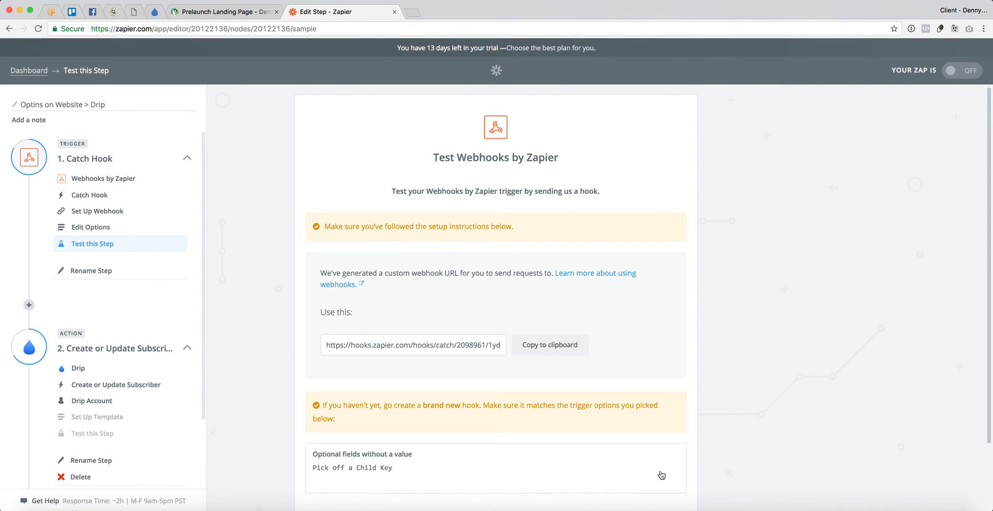
scroll(286, 389, "down", 1)
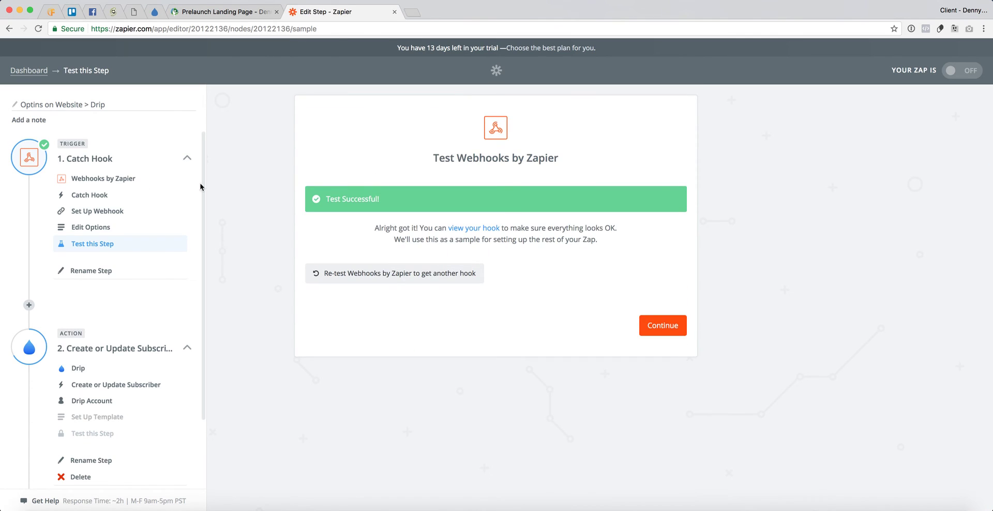
left_click(477, 231)
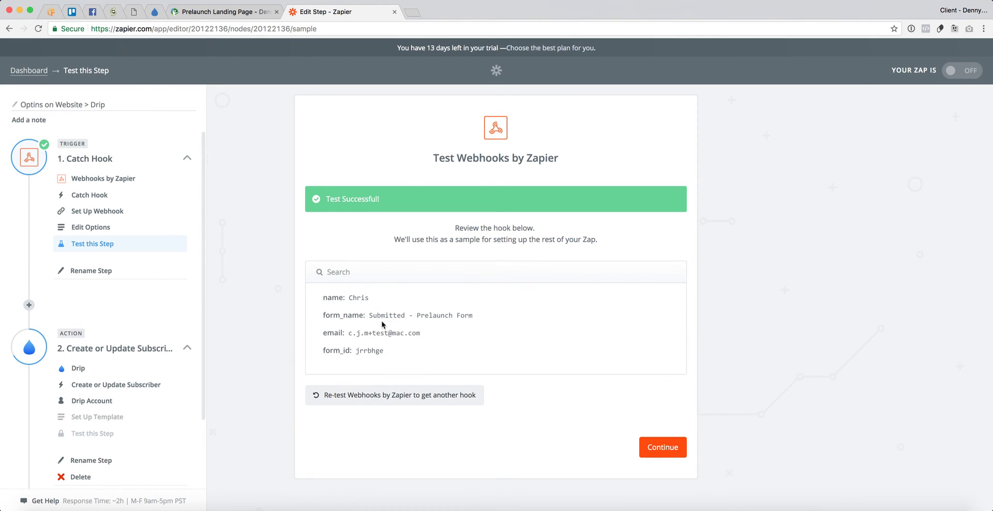
- Review the caught name, email and form_name 'Submitted - Prelaunch Form' values
left_click_drag(324, 298, 414, 352)
left_click(446, 353)
left_click_drag(373, 315, 502, 317)
double_click(349, 297)
left_click_drag(349, 333, 423, 336)
left_click(285, 320)
scroll(171, 346, "down", 3)
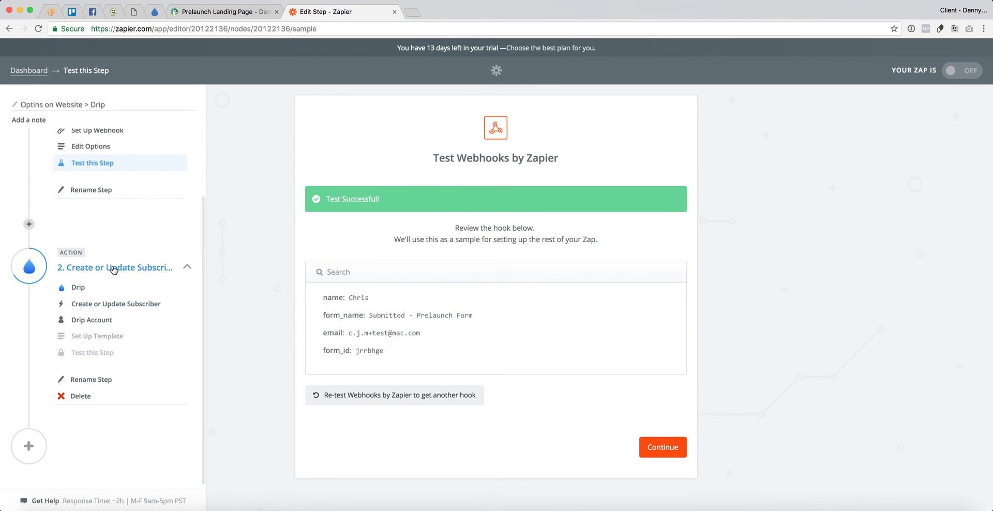
- Open the Drip step and proceed past the Drip account and Create or Update Subscriber action
left_click(92, 321)
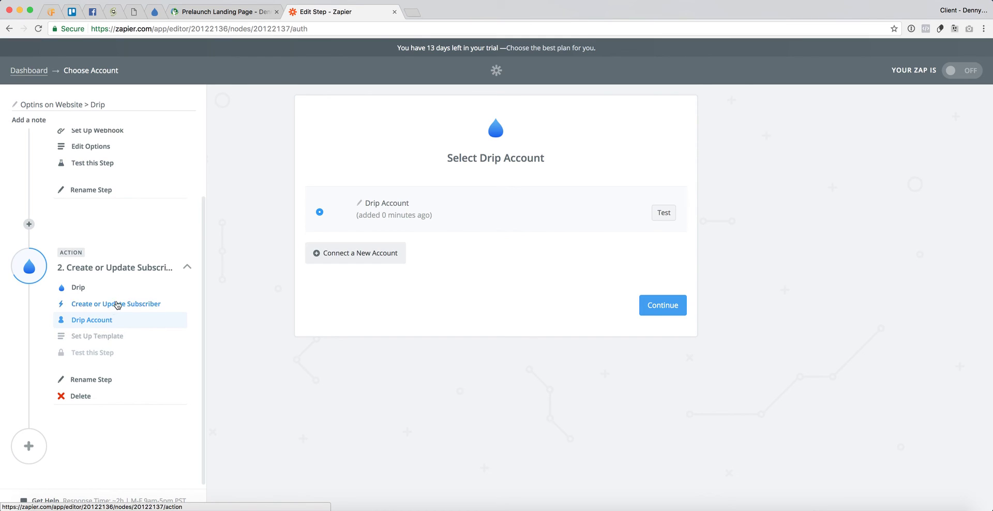
left_click(116, 305)
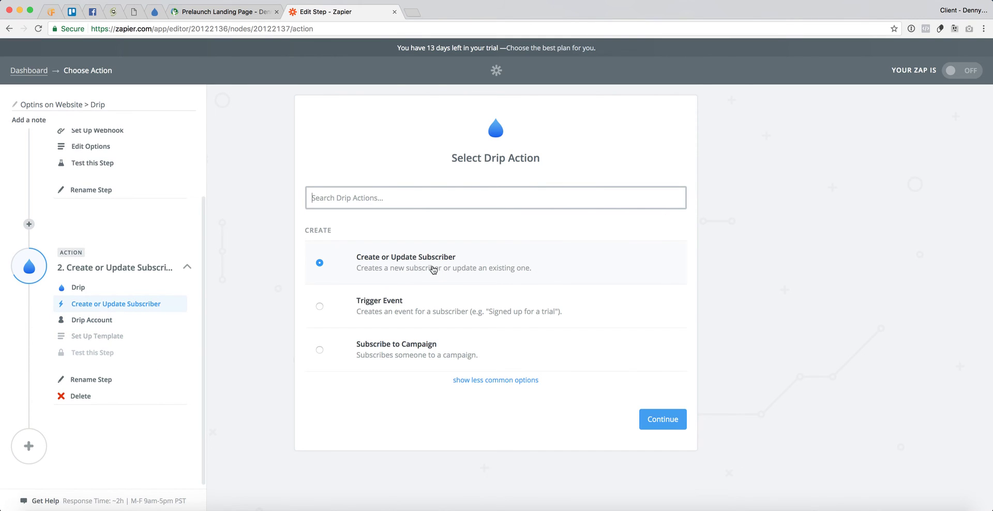
left_click(99, 336)
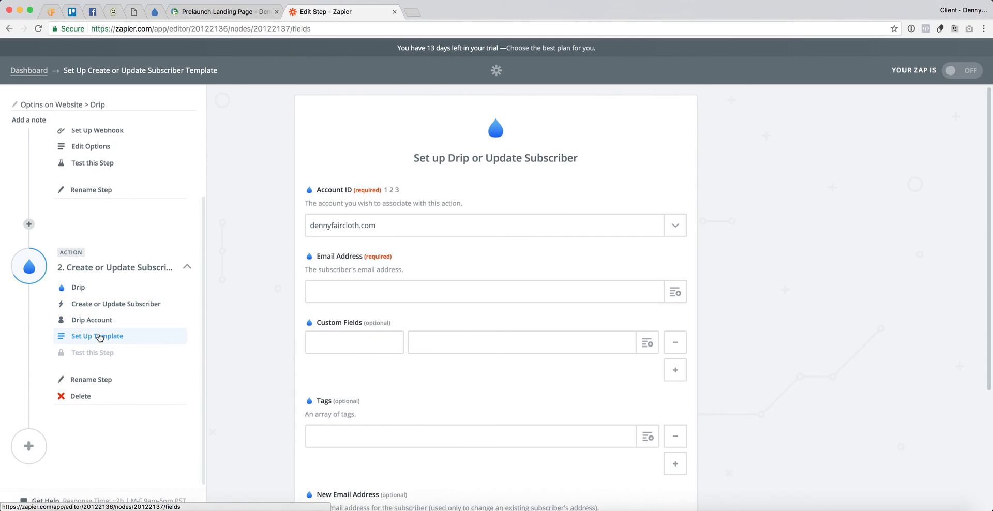
scroll(290, 325, "down", 2)
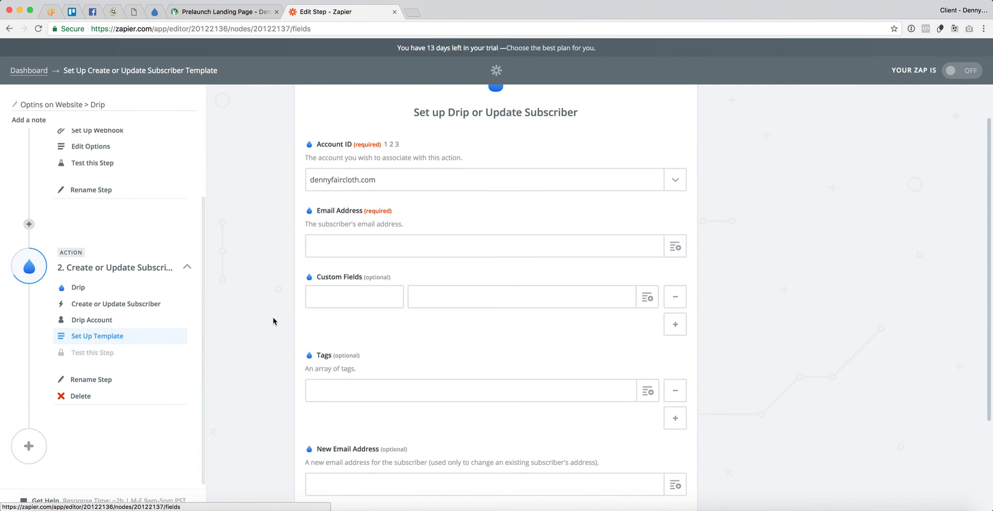
- Map the subscriber's Email Address to the webhook's Step 1 Email
left_click(673, 234)
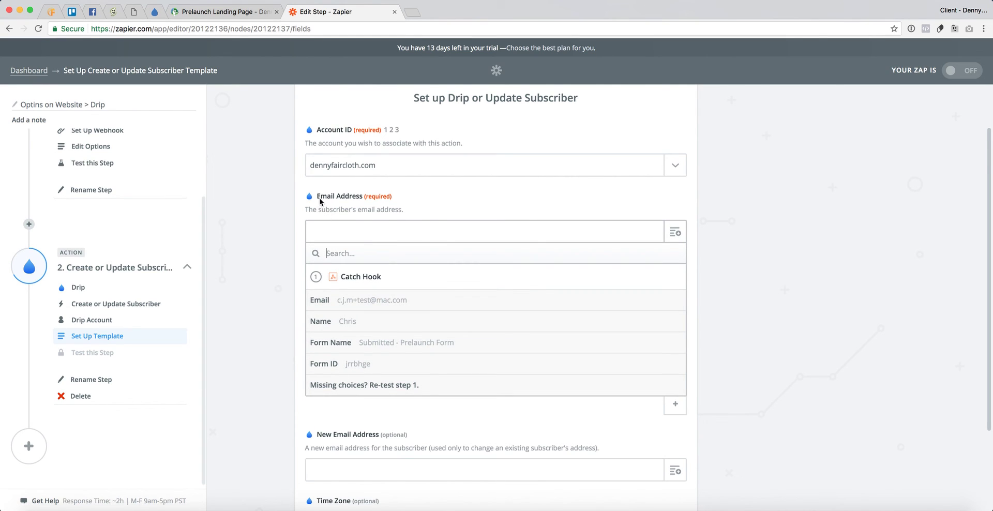
left_click(357, 305)
scroll(255, 300, "up", 2)
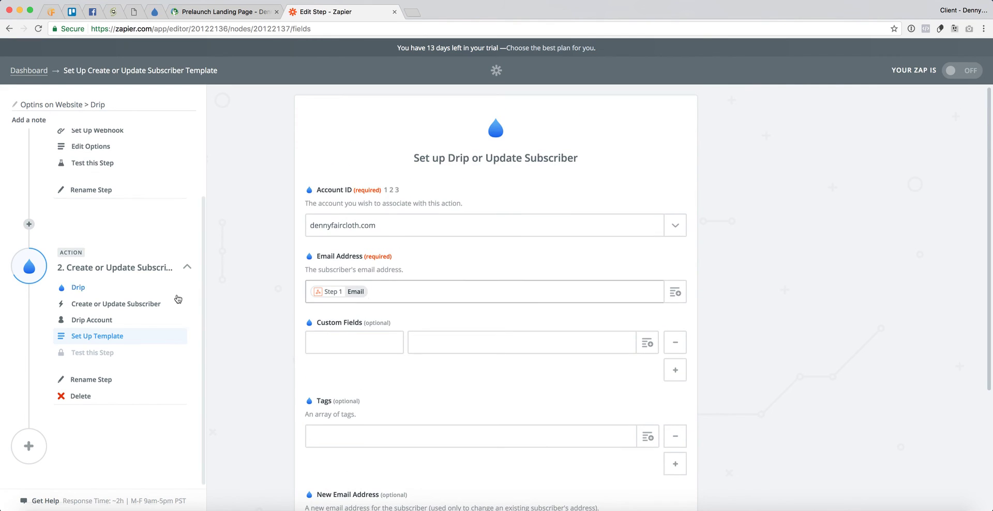
scroll(166, 302, "up", 3)
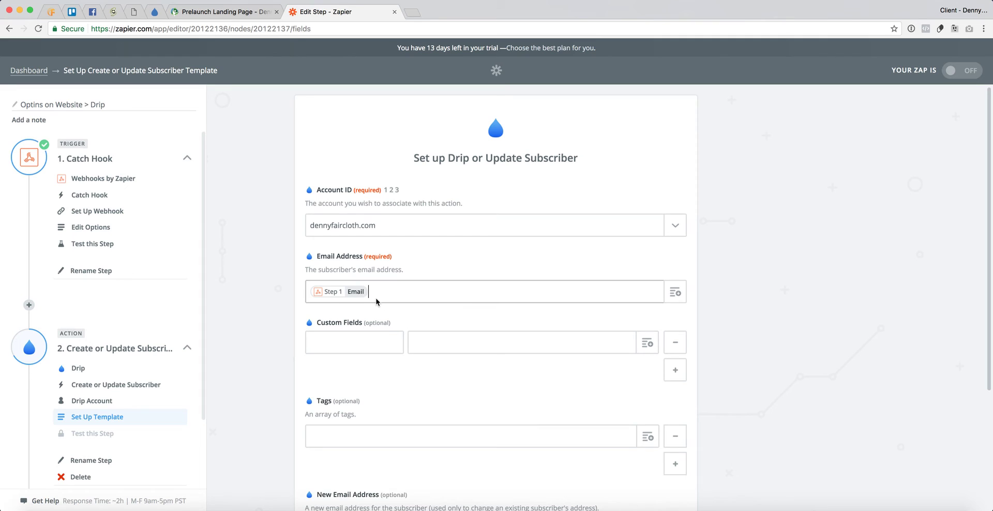
scroll(260, 352, "down", 2)
left_click(327, 313)
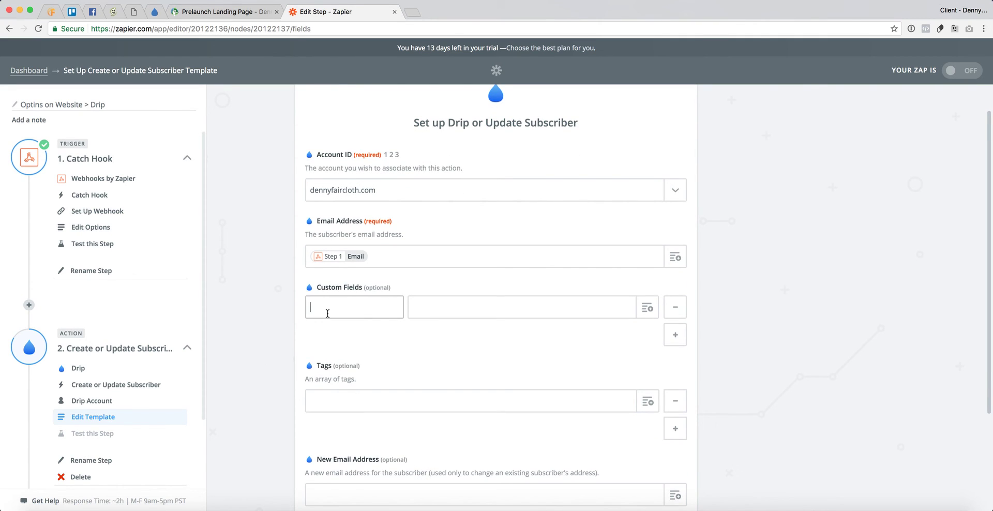
- Add a custom field 'name' (replacing 'first_name') whose value is Step 1 Name
type("first_name")
key("super+a")
type("name")
key("Tab")
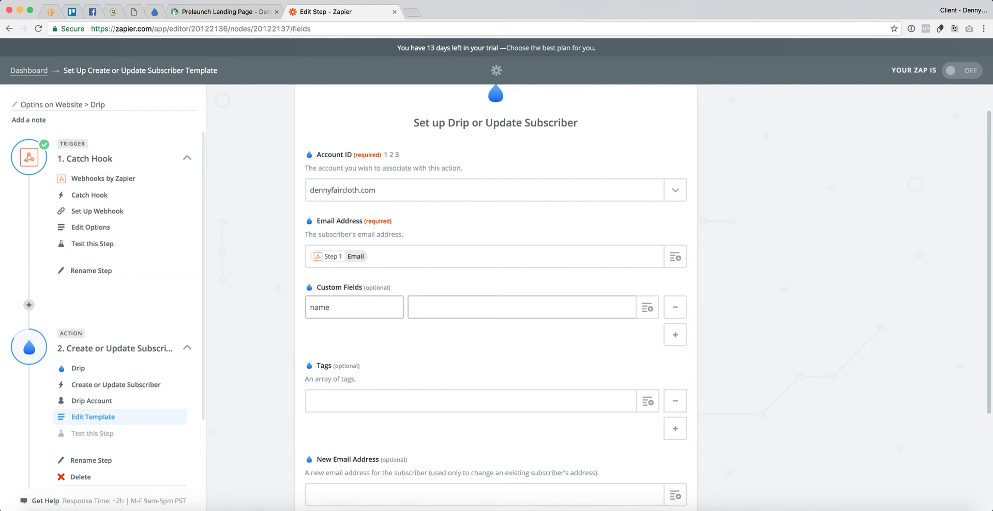
left_click(478, 308)
left_click(647, 308)
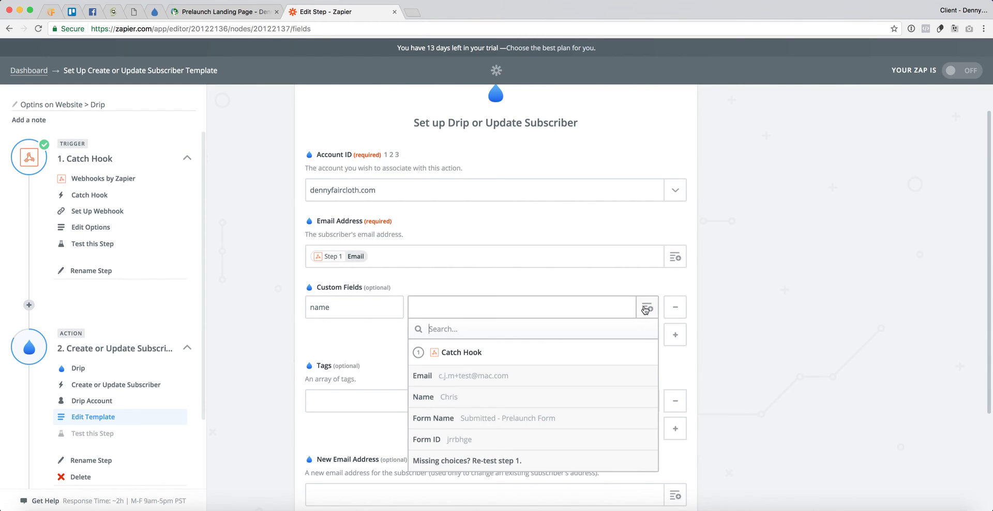
left_click(458, 399)
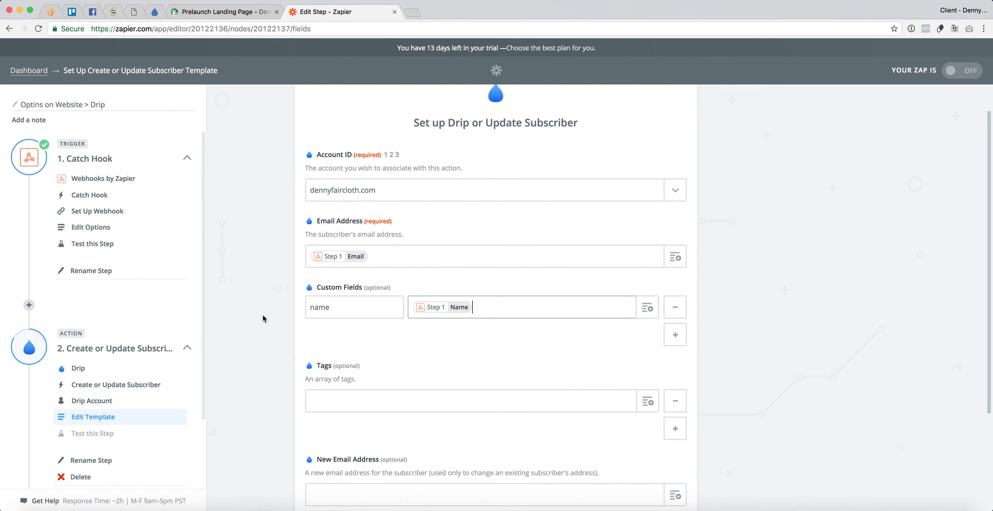
scroll(261, 321, "down", 3)
left_click(354, 329)
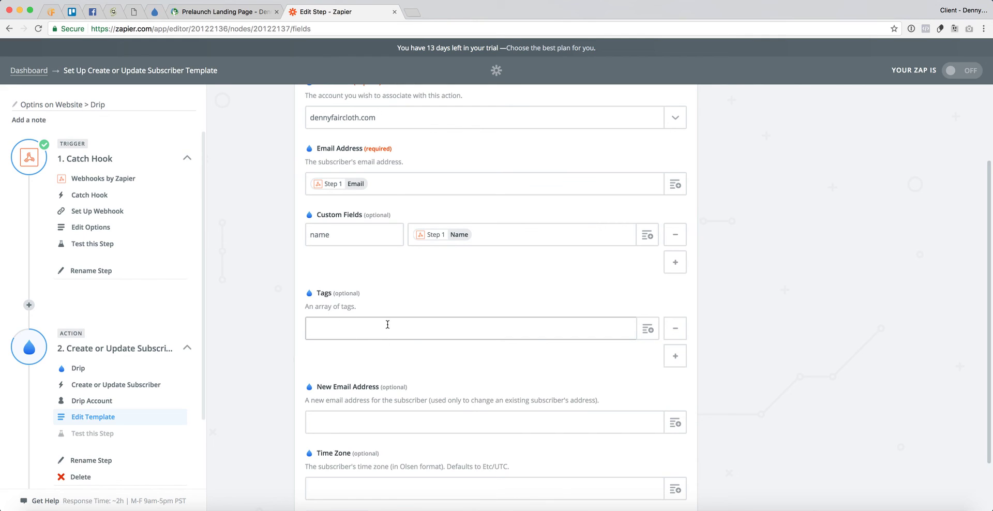
- Set the Tags to the webhook's Step 1 Form Name, removing the duplicate token
left_click(646, 329)
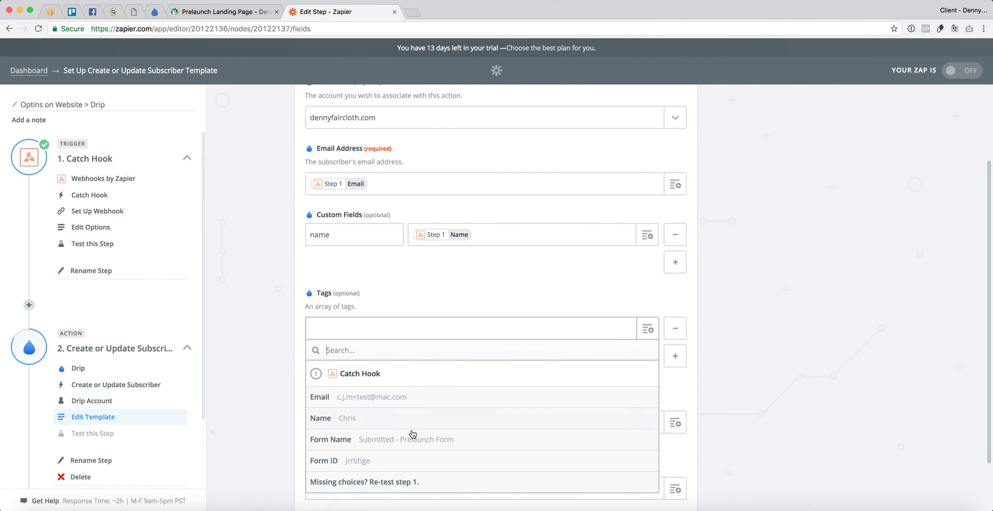
left_click(410, 440)
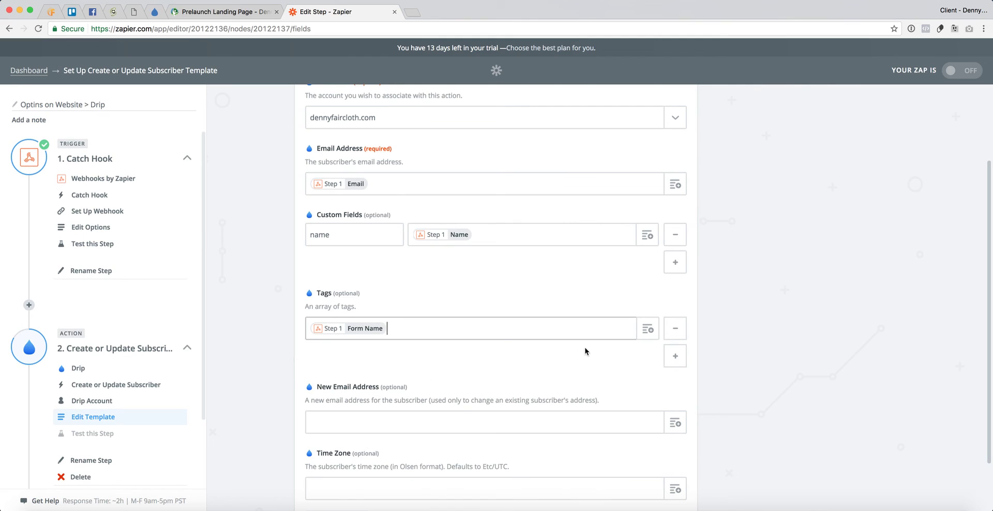
left_click(647, 329)
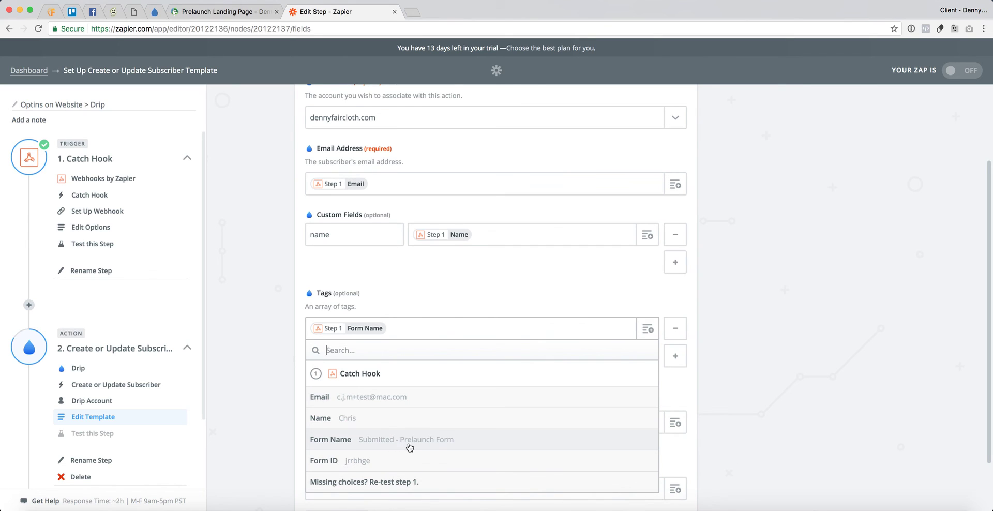
left_click(426, 447)
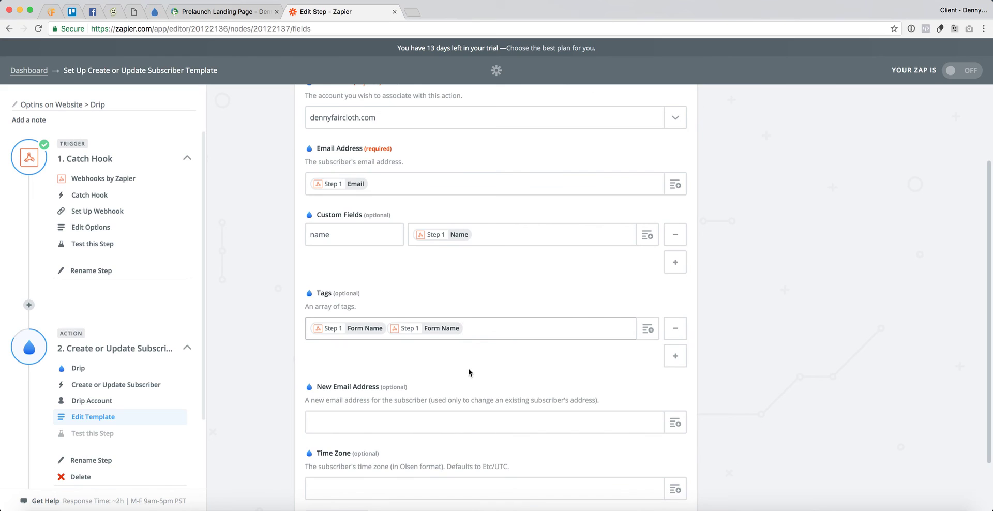
key("BackSpace")
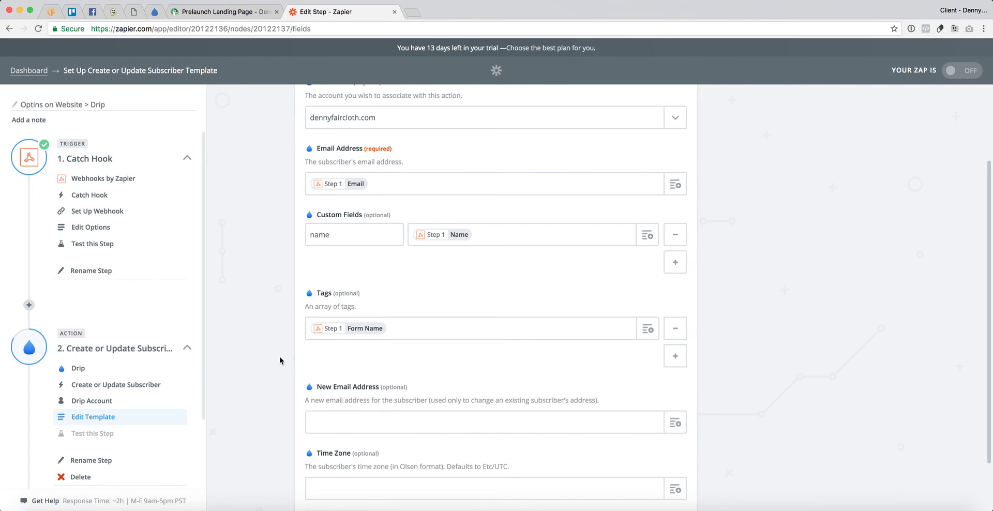
- Check the remaining Form Name tag and continue to the Test Drip summary
scroll(282, 360, "down", 1)
left_click(335, 293)
left_click(315, 273)
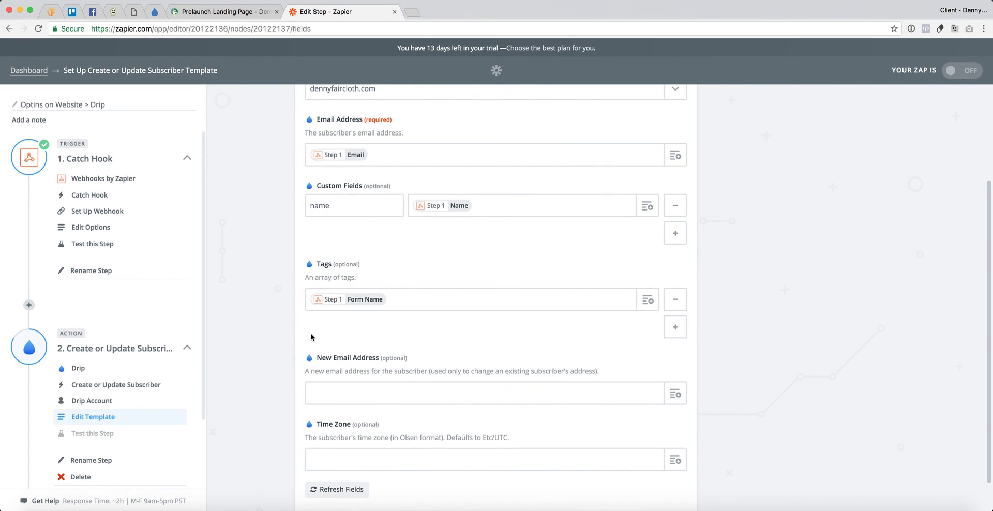
scroll(266, 372, "down", 2)
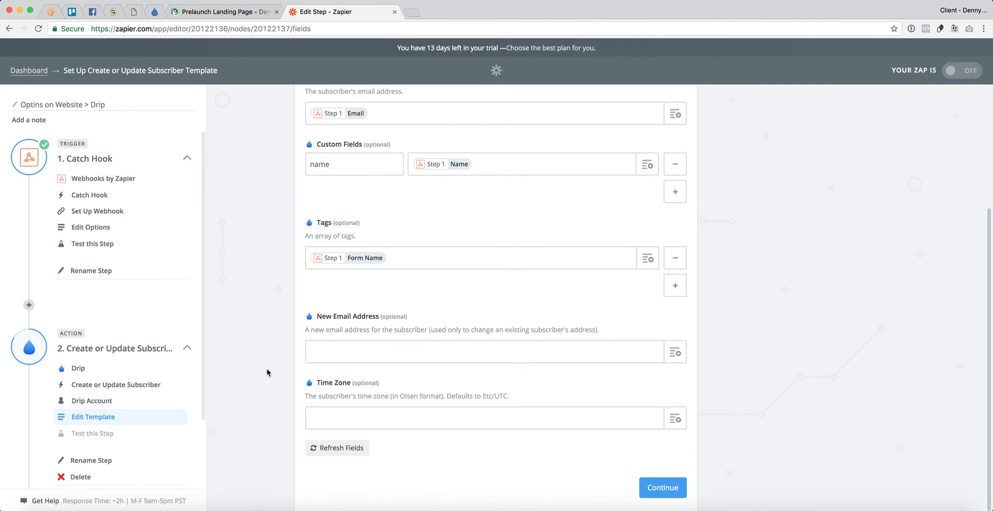
scroll(267, 372, "up", 7)
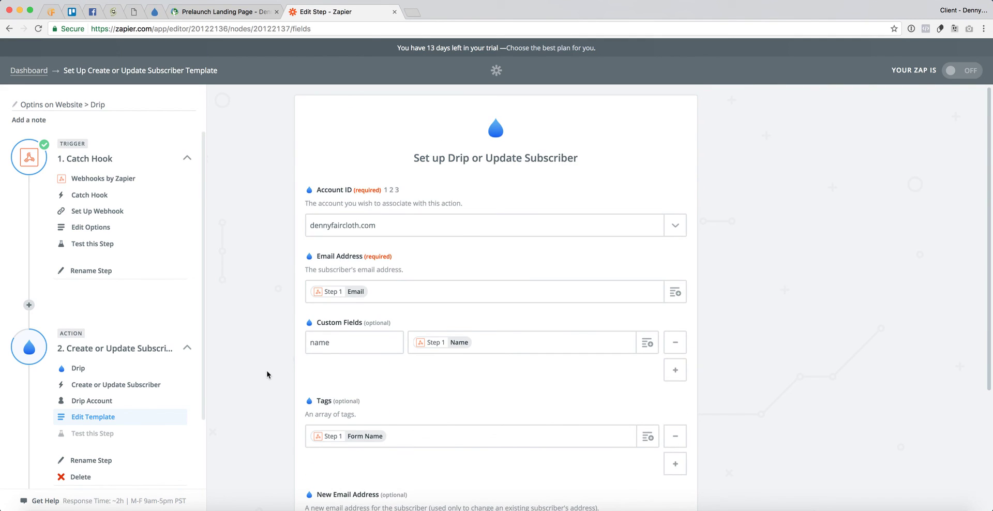
scroll(268, 373, "down", 8)
left_click(665, 470)
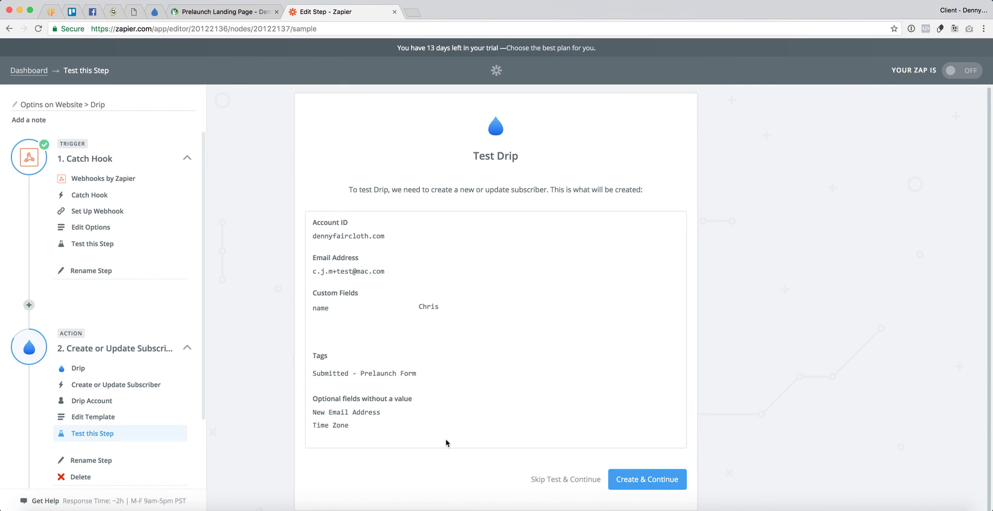
- Check the test subscriber's email, name and tag, then create the subscriber in Drip
scroll(445, 444, "down", 1)
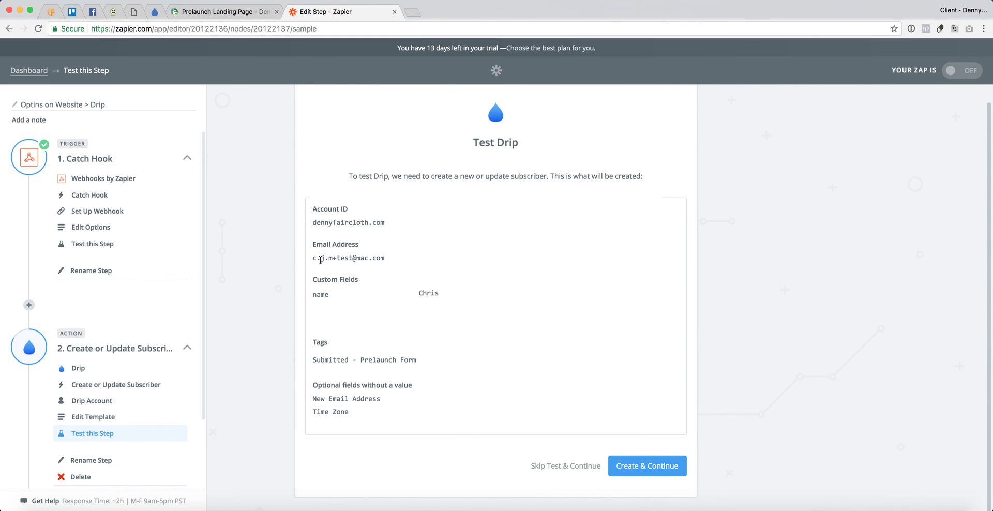
left_click_drag(320, 259, 398, 258)
left_click_drag(426, 293, 484, 295)
left_click_drag(340, 361, 428, 360)
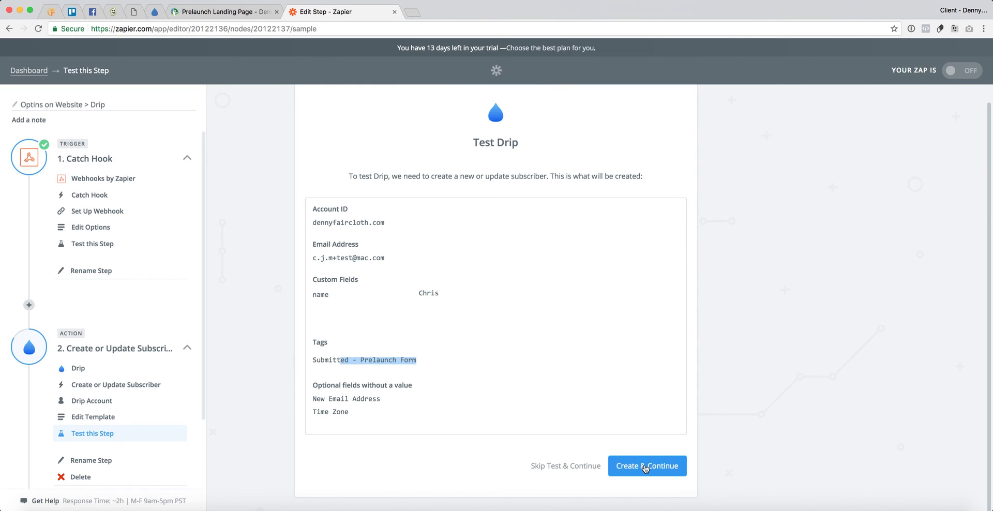
left_click(645, 467)
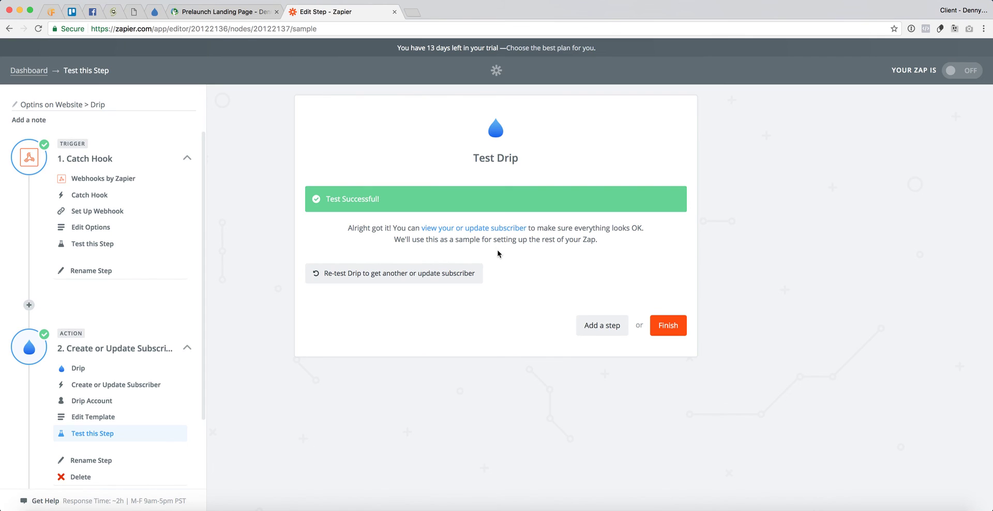
left_click(153, 15)
- Open the newest subscriber in Drip's Subscribers list and reload until its activity appears
left_click(321, 59)
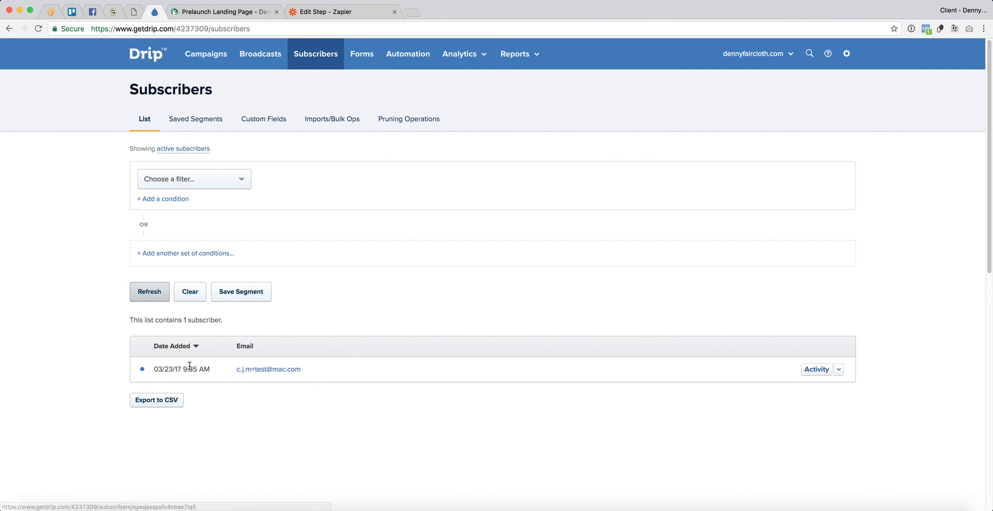
left_click_drag(187, 368, 205, 369)
left_click(284, 369)
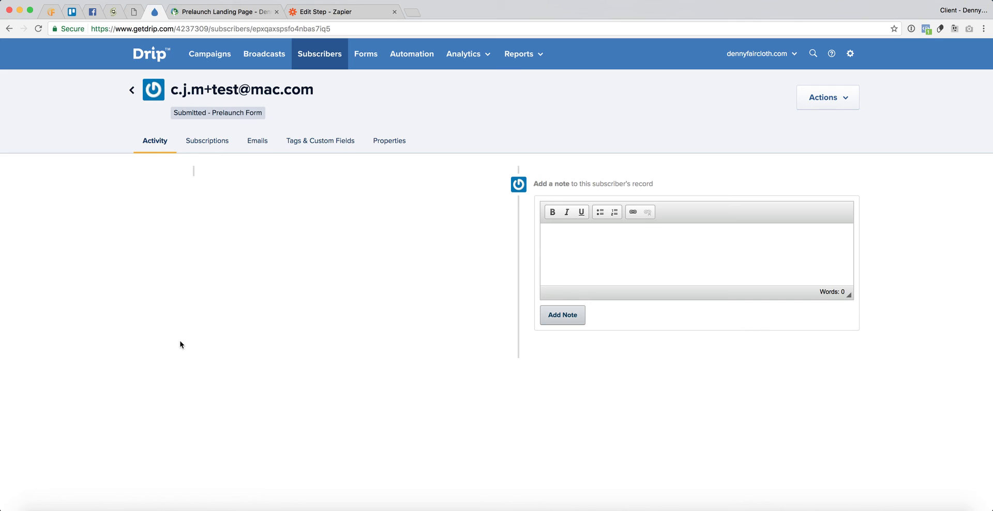
key("super+r")
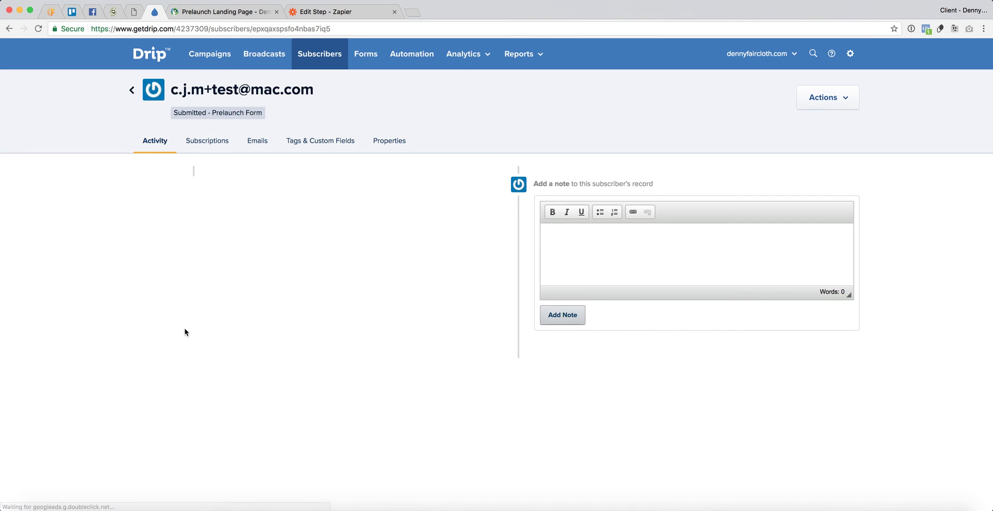
key("super+r")
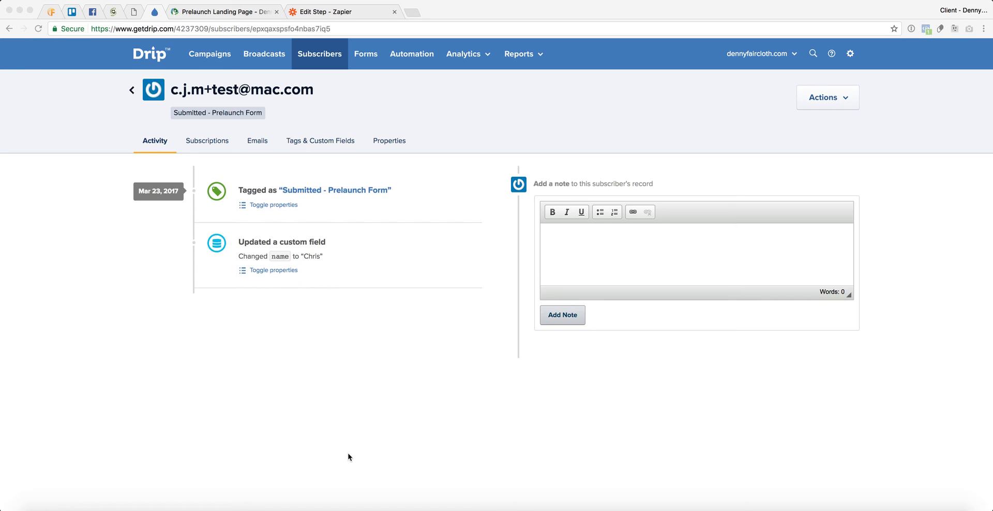
left_click(220, 379)
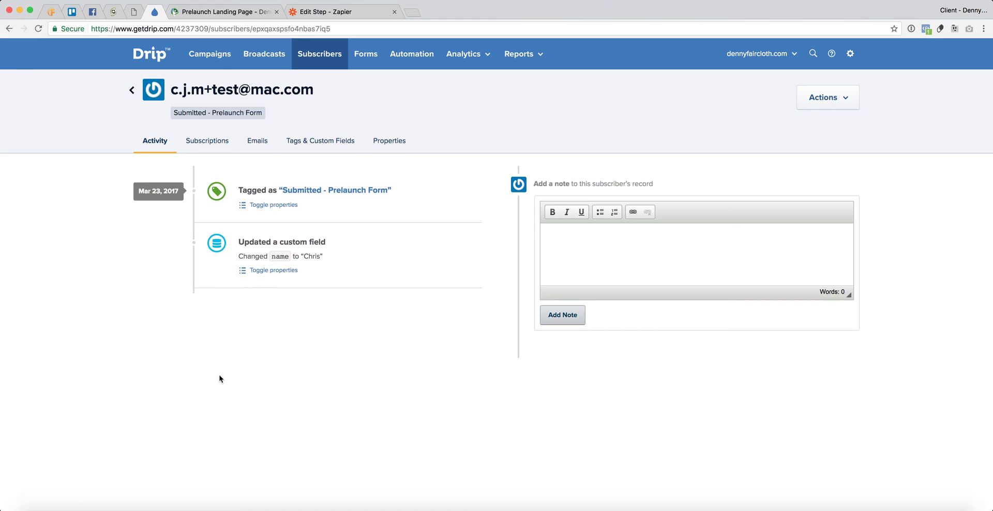
key("super+r")
key("super+r")
left_click(134, 11)
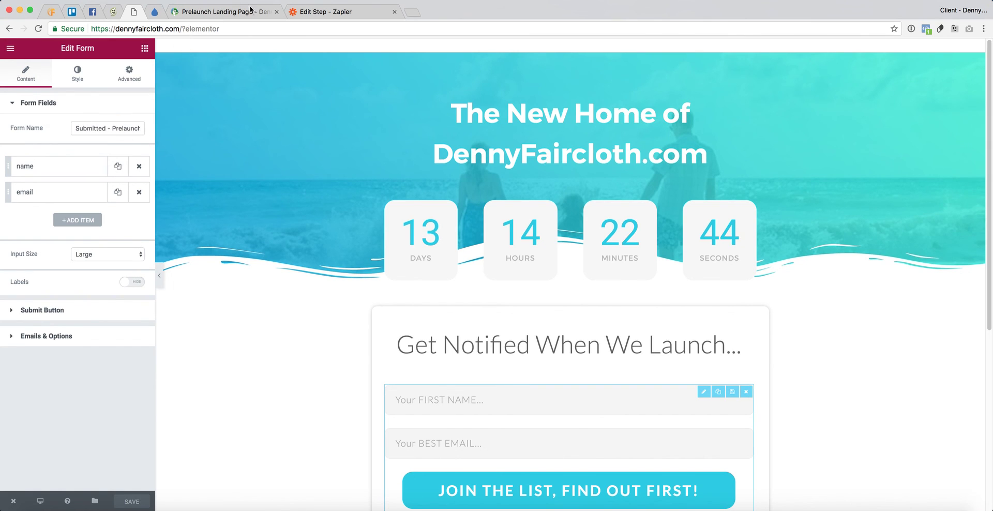
left_click(160, 14)
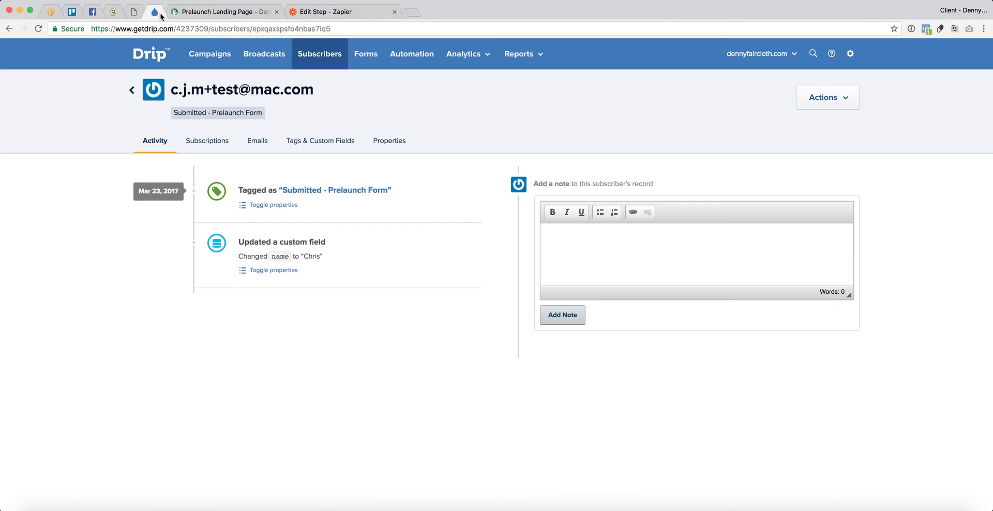
left_click(261, 206)
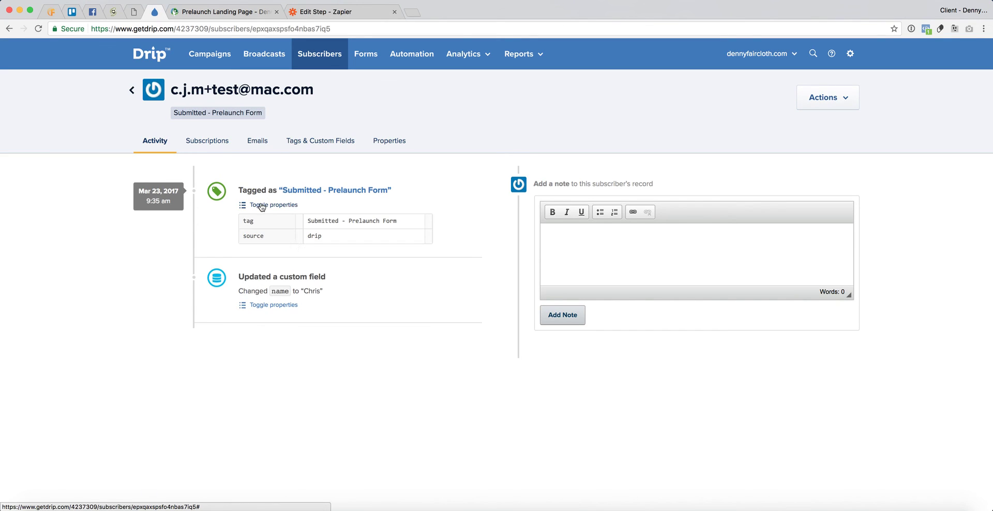
left_click(281, 306)
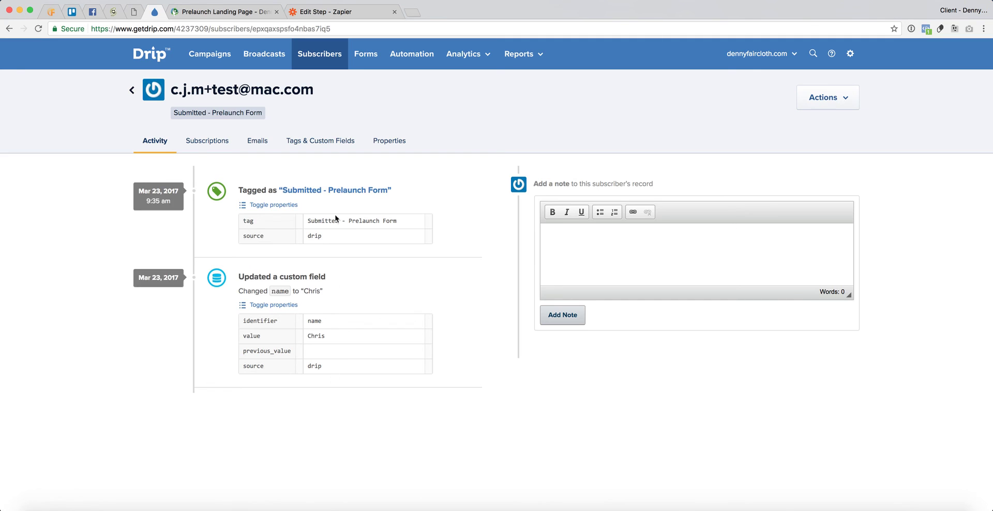
left_click(329, 141)
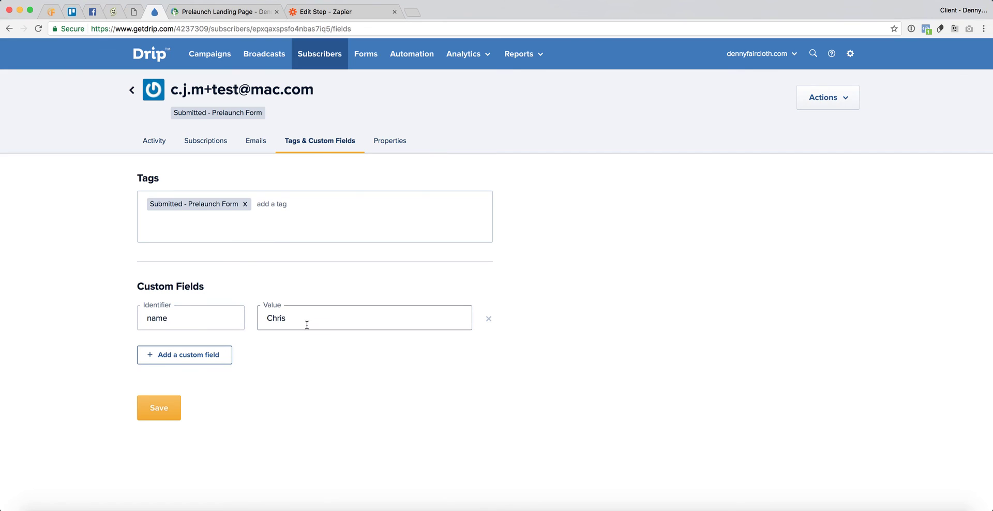
left_click(154, 142)
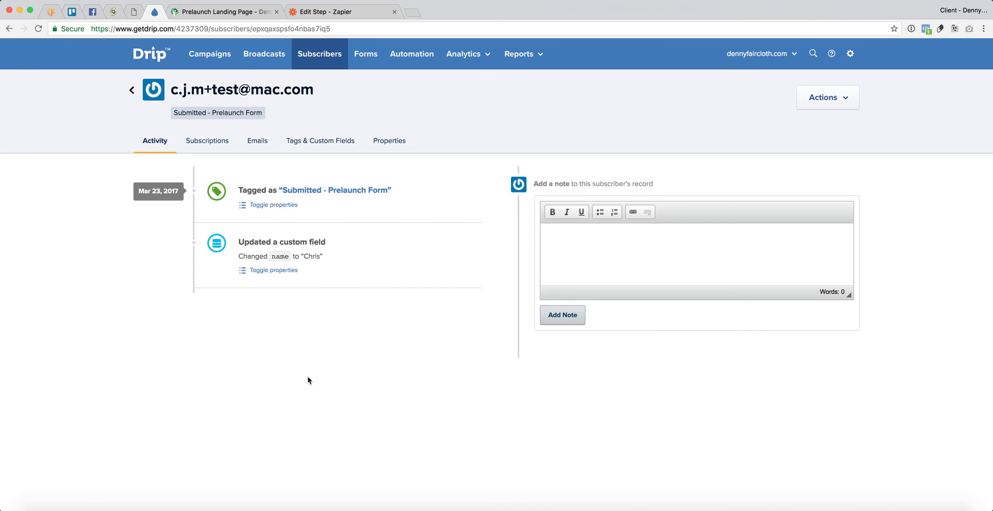
- Reopen the Drip step's template in Zapier and scroll through its field mappings
left_click(327, 17)
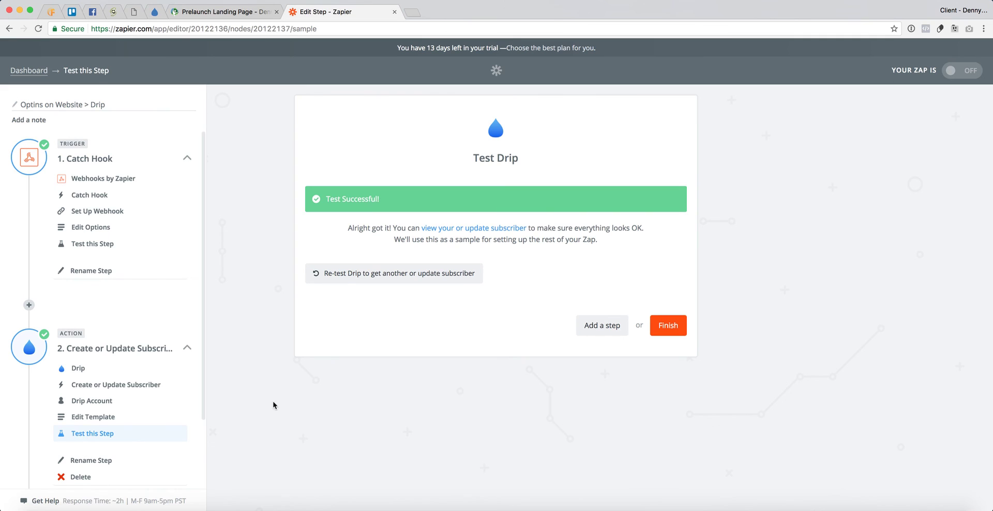
scroll(178, 404, "down", 2)
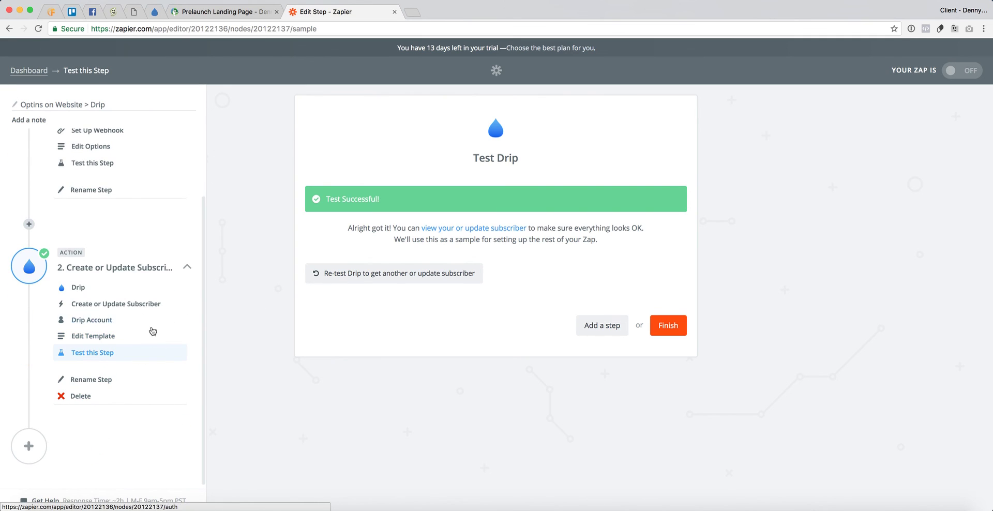
left_click(92, 336)
scroll(288, 391, "down", 4)
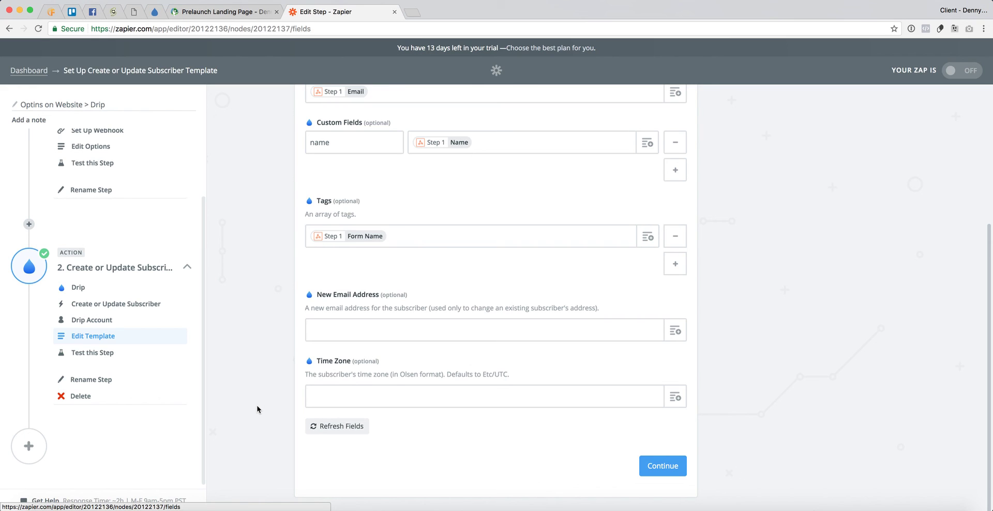
scroll(148, 365, "up", 2)
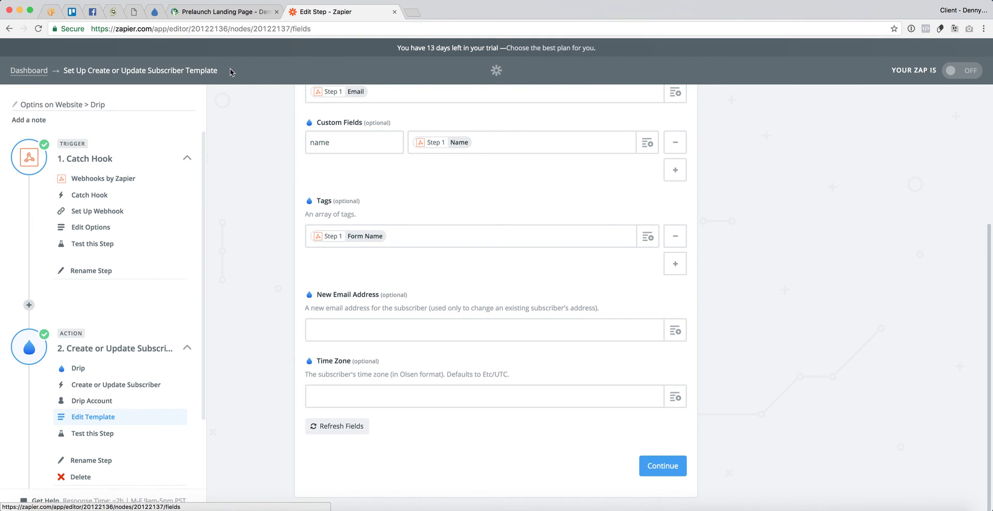
- Return to the live Prelaunch Landing Page and look over its signup form
left_click(205, 11)
scroll(221, 277, "down", 5)
scroll(209, 259, "up", 5)
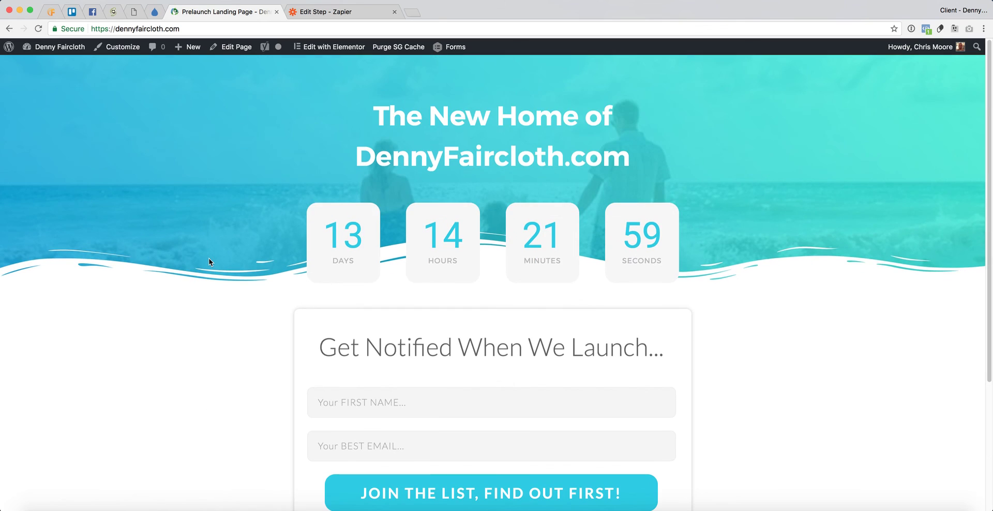
key("super+r")
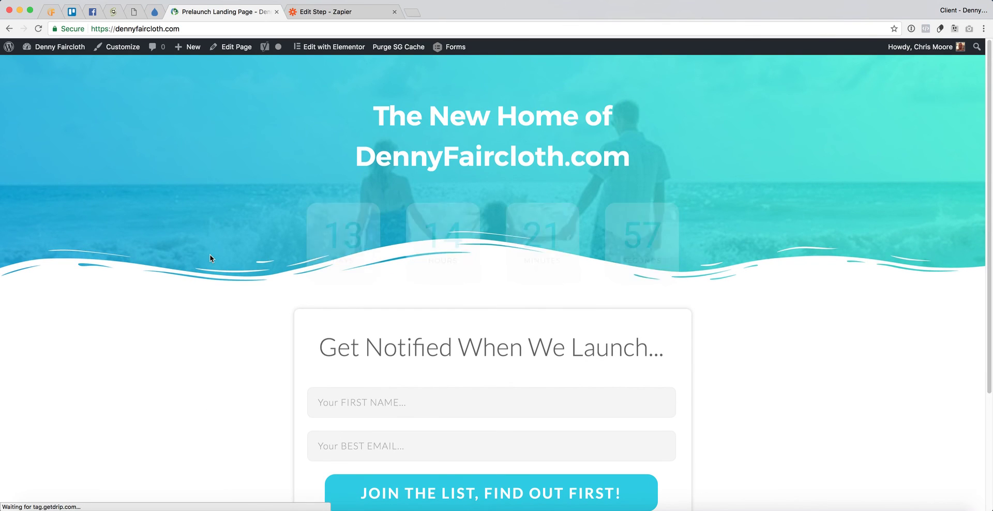
scroll(210, 254, "down", 3)
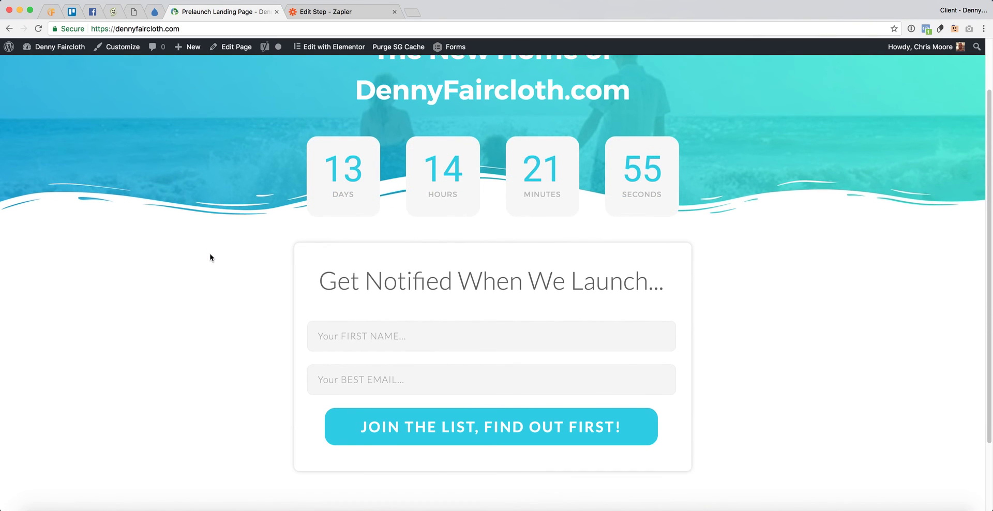
scroll(210, 257, "down", 2)
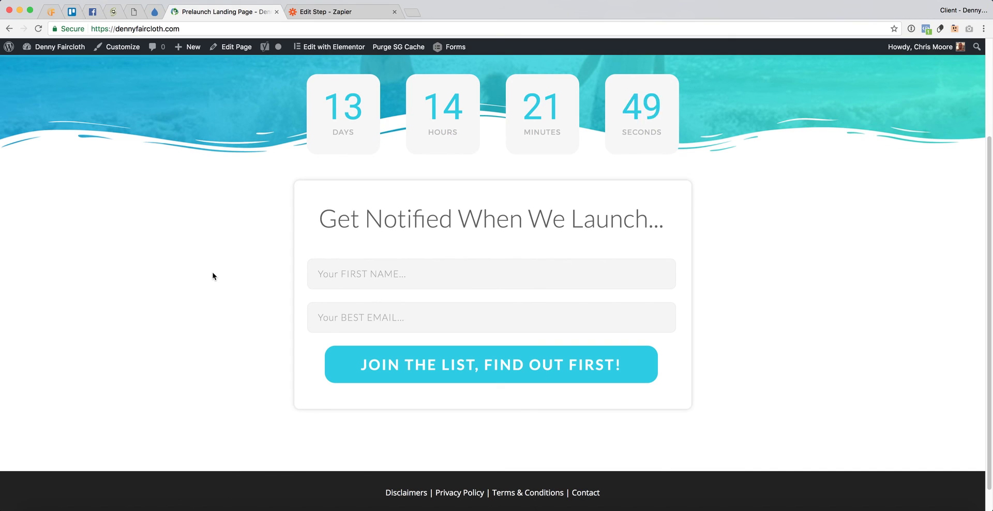
scroll(213, 276, "up", 4)
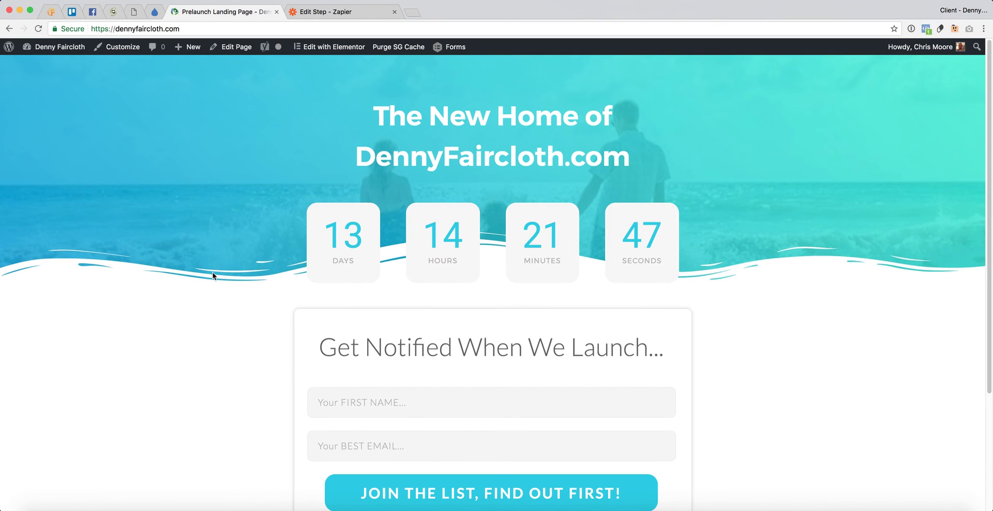
scroll(213, 276, "down", 4)
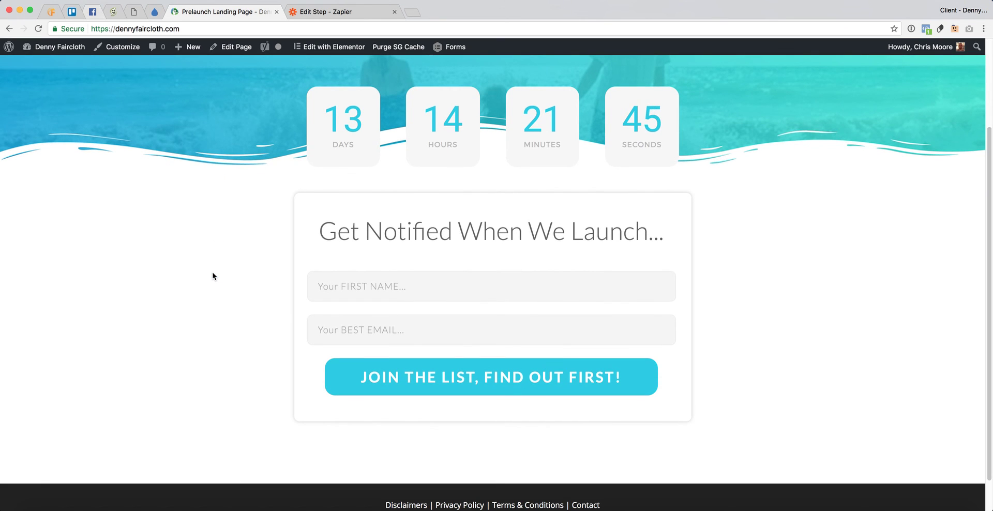